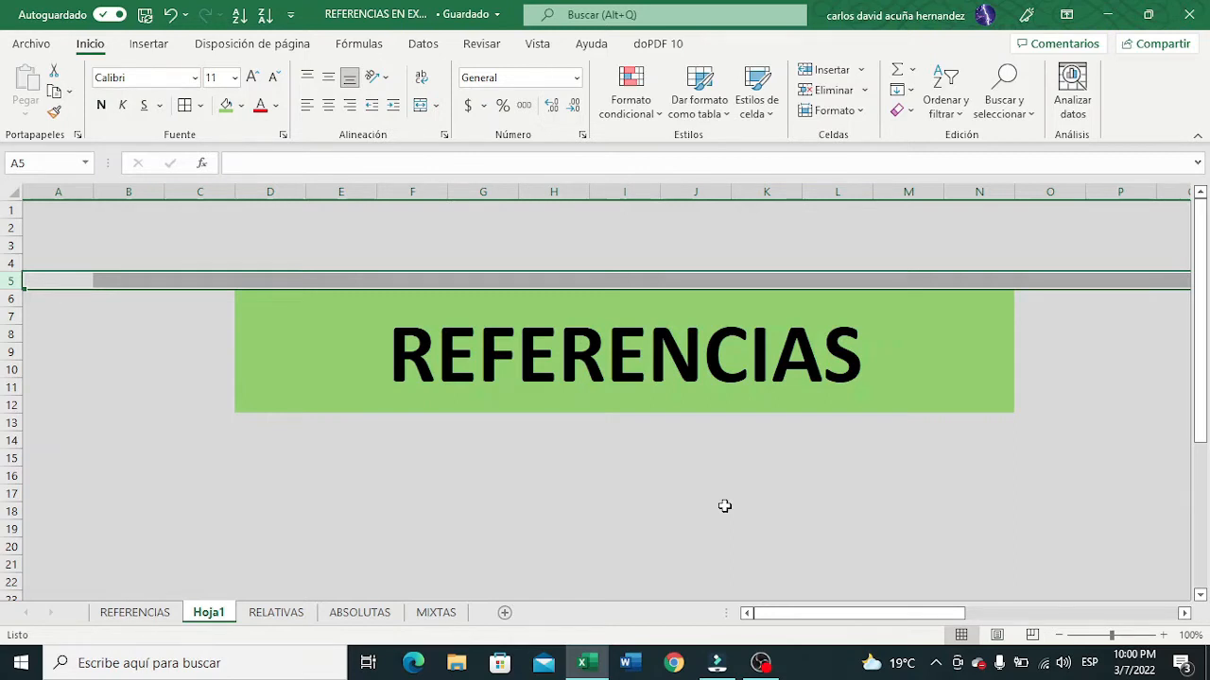
{"action": "left_click", "coordinate": [774, 383]}
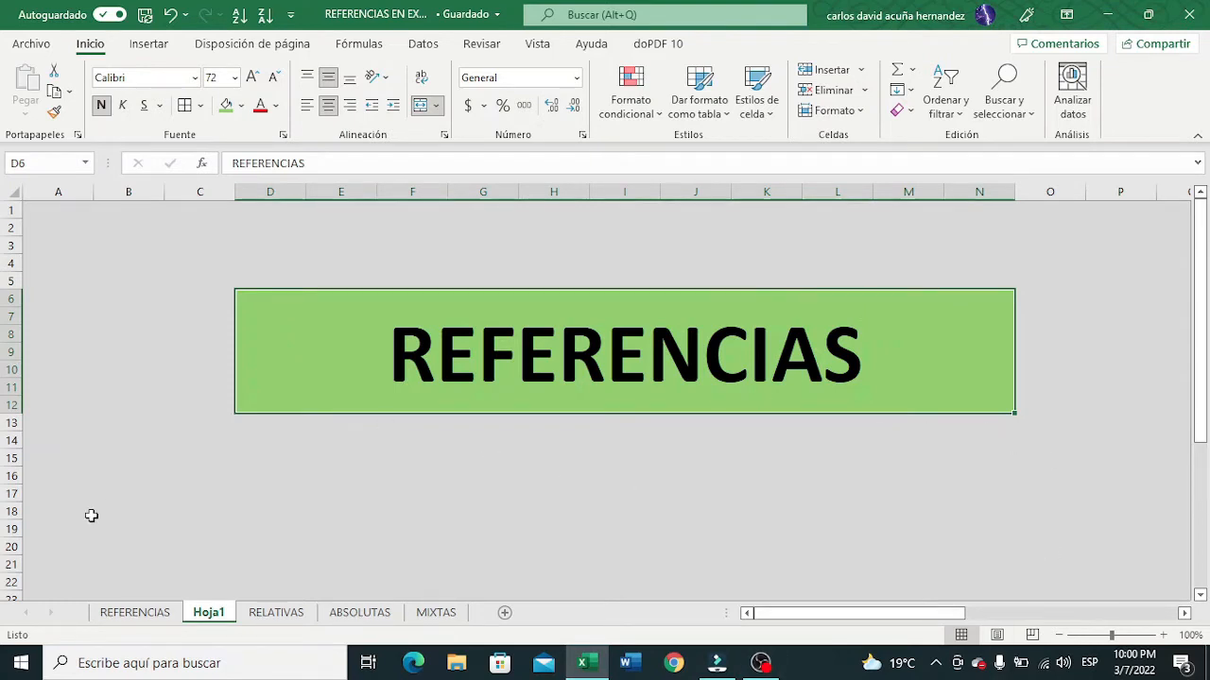
{"action": "left_click", "coordinate": [765, 492]}
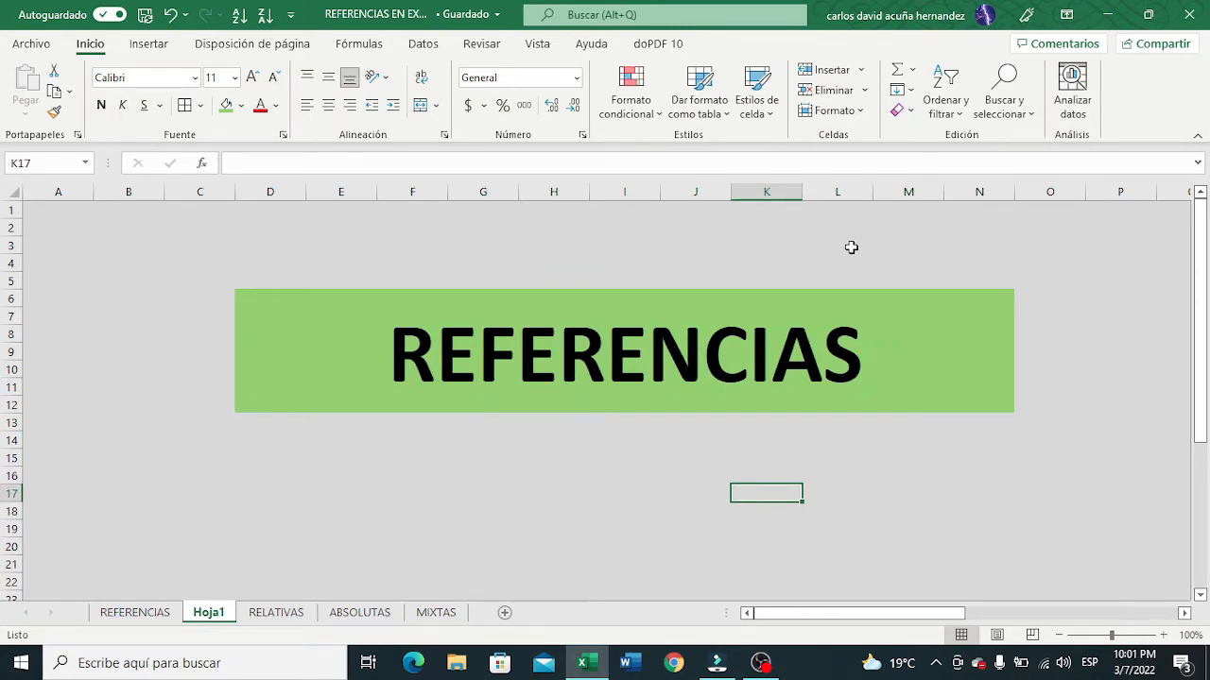
{"action": "left_click", "coordinate": [981, 236]}
{"action": "left_click", "coordinate": [1097, 380]}
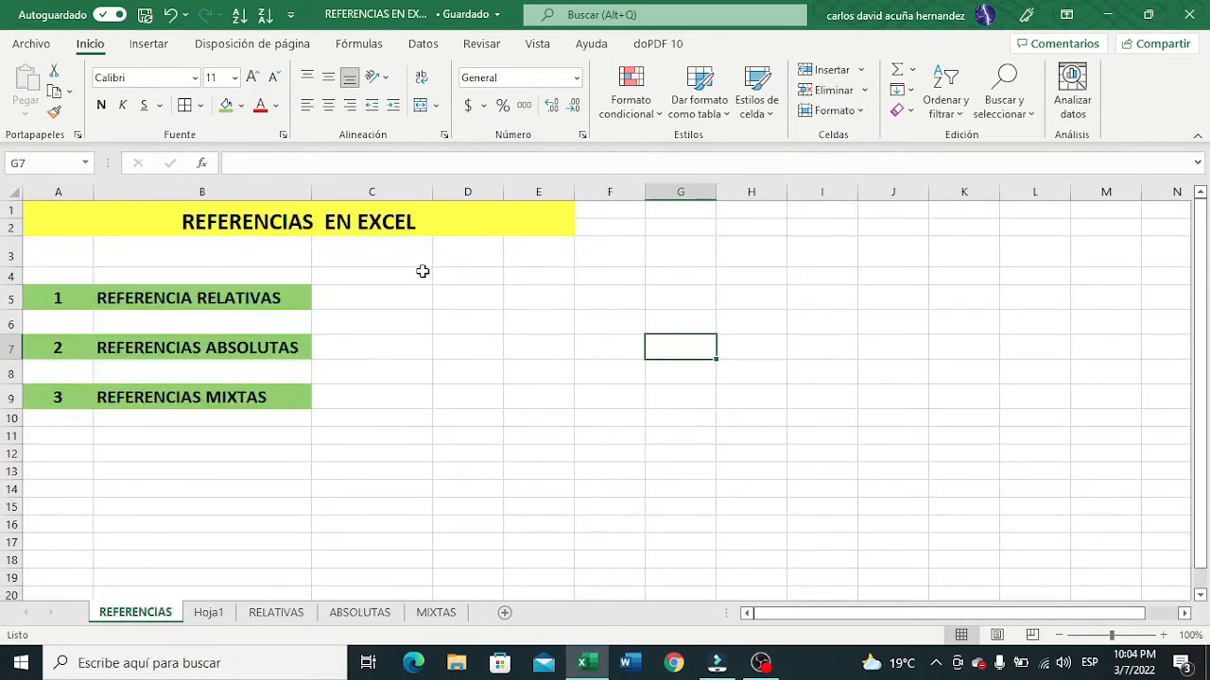
Examine the list of relative, absolute and mixed reference types, plus the headings that identify columns and rows
{"action": "left_click", "coordinate": [117, 298]}
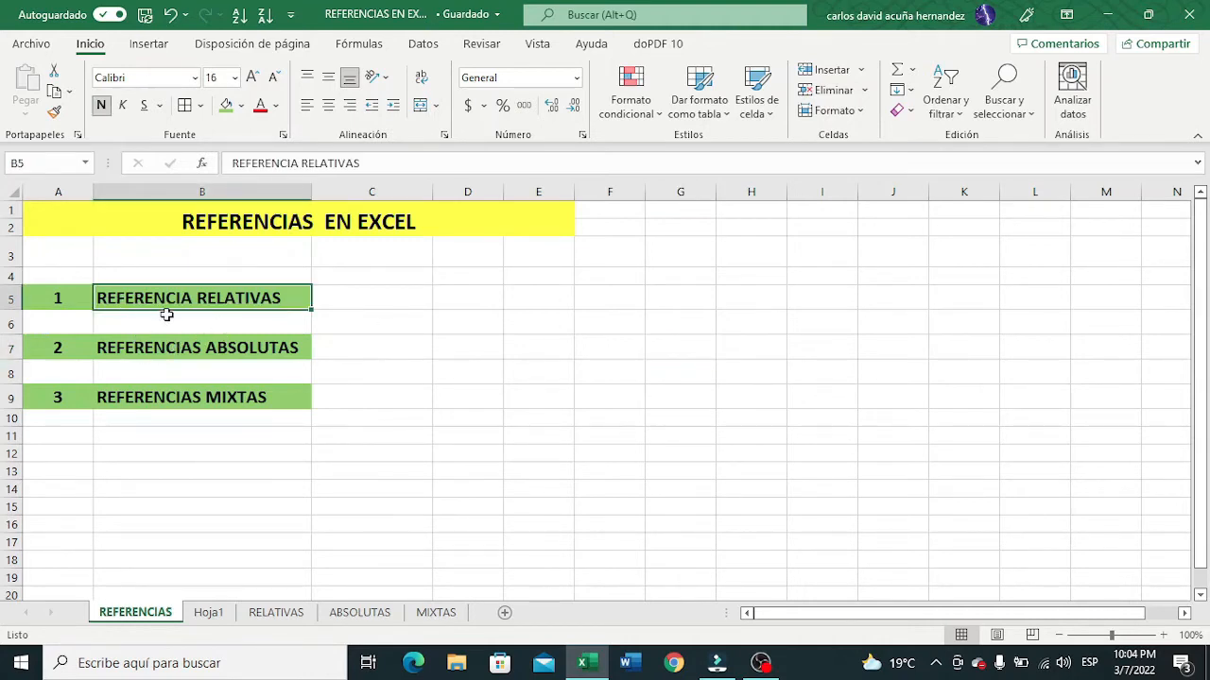
{"action": "left_click", "coordinate": [179, 348]}
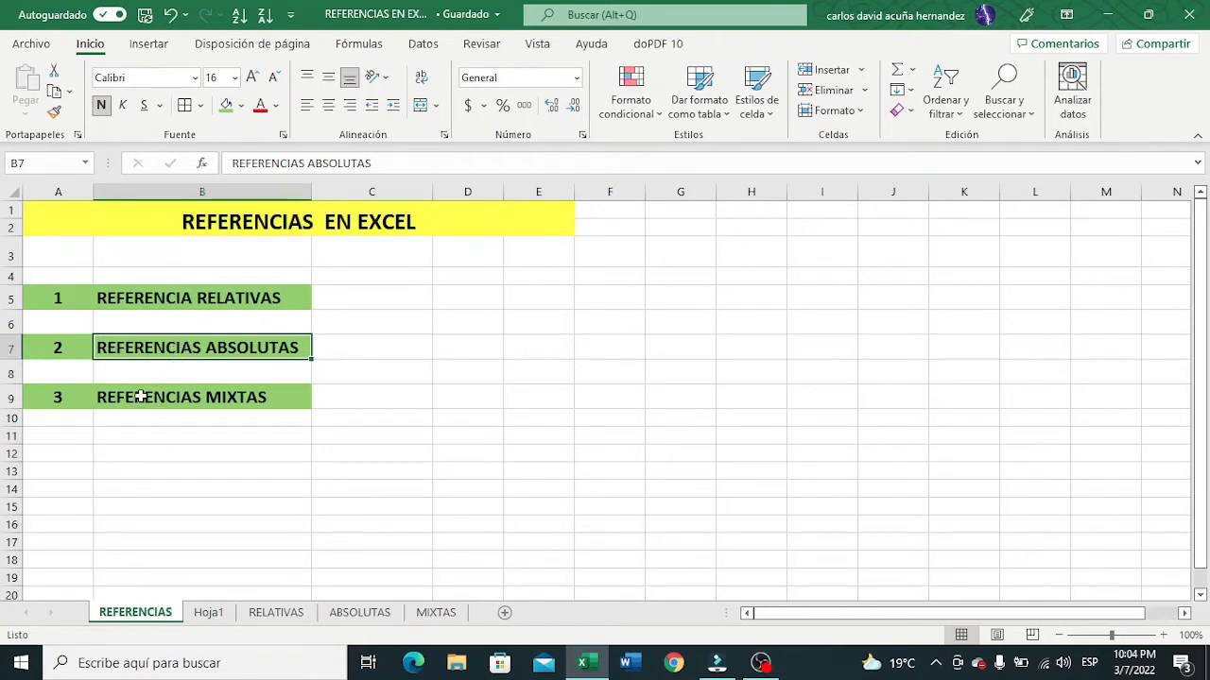
{"action": "left_click", "coordinate": [679, 373]}
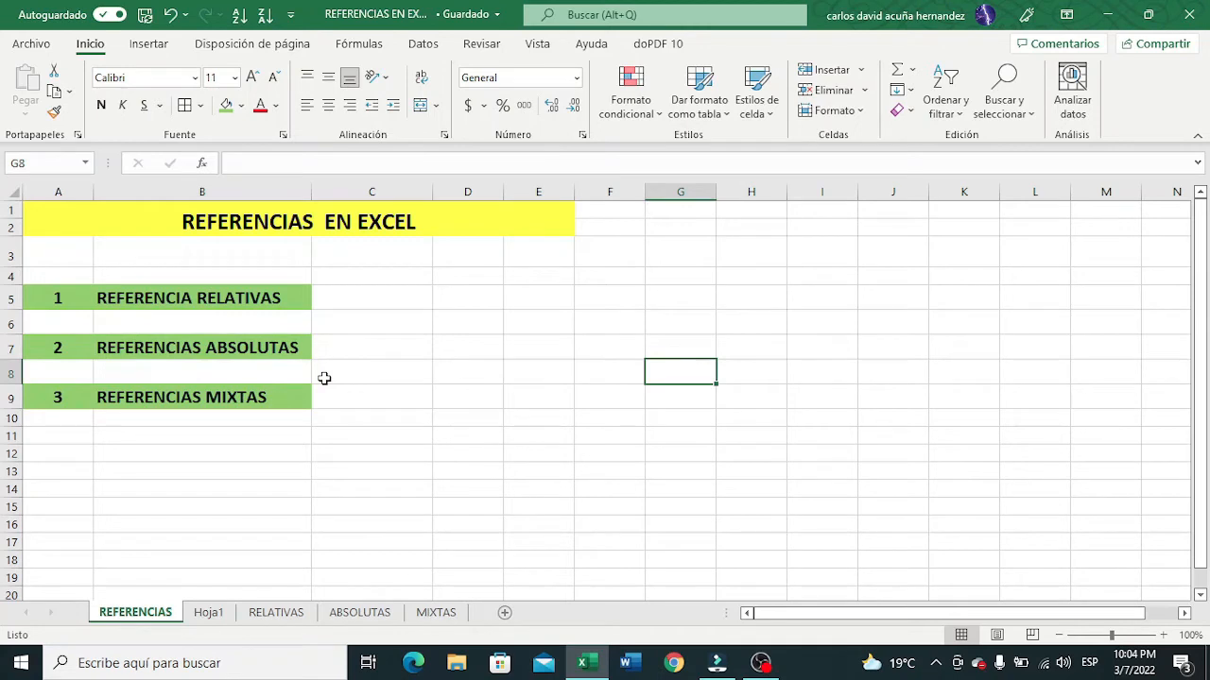
{"action": "left_click", "coordinate": [418, 298]}
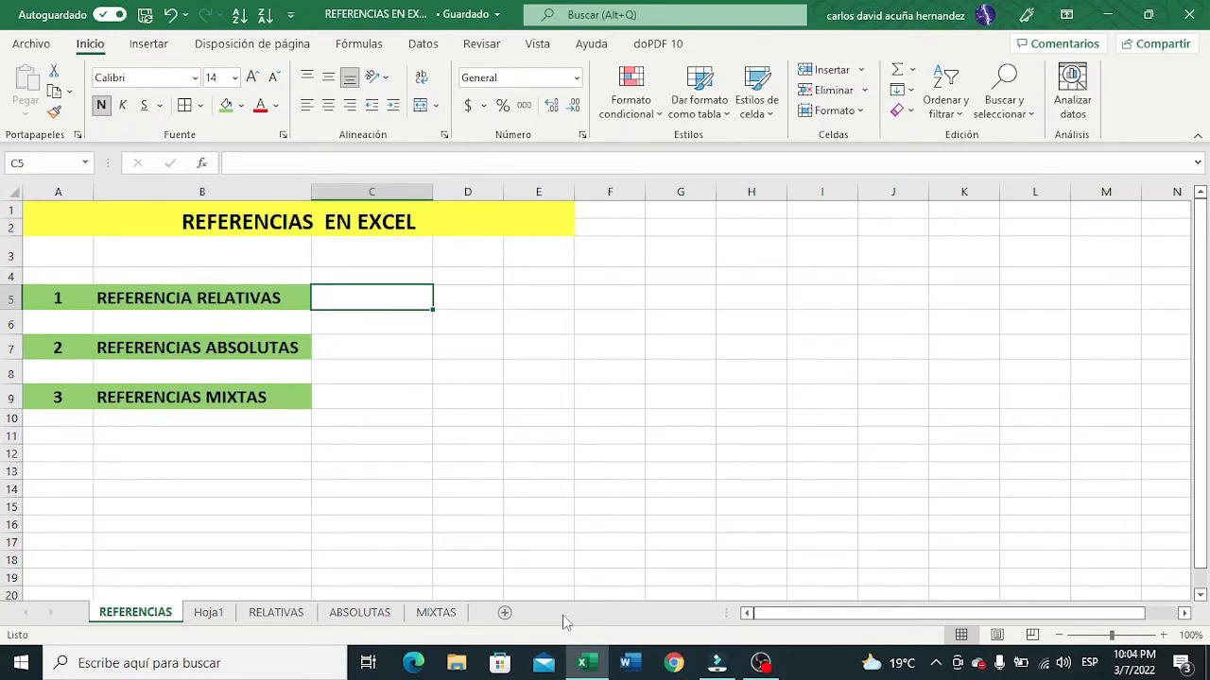
{"action": "left_click", "coordinate": [615, 208]}
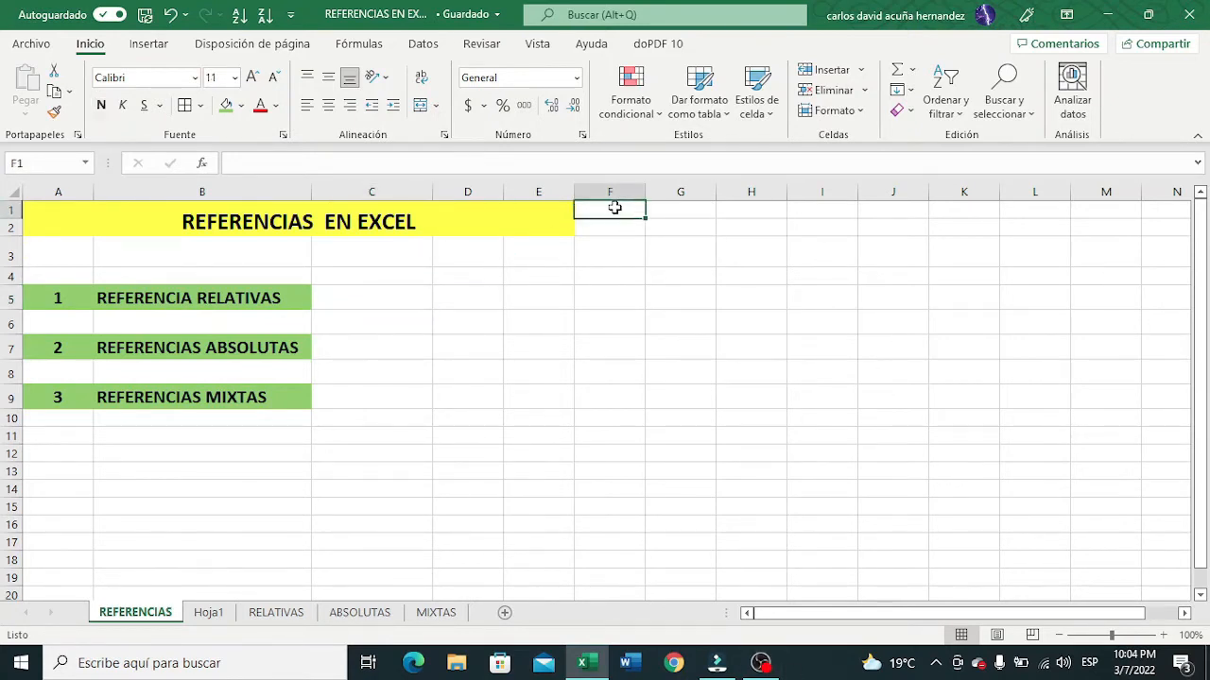
{"action": "left_click", "coordinate": [609, 194]}
{"action": "left_click", "coordinate": [11, 346]}
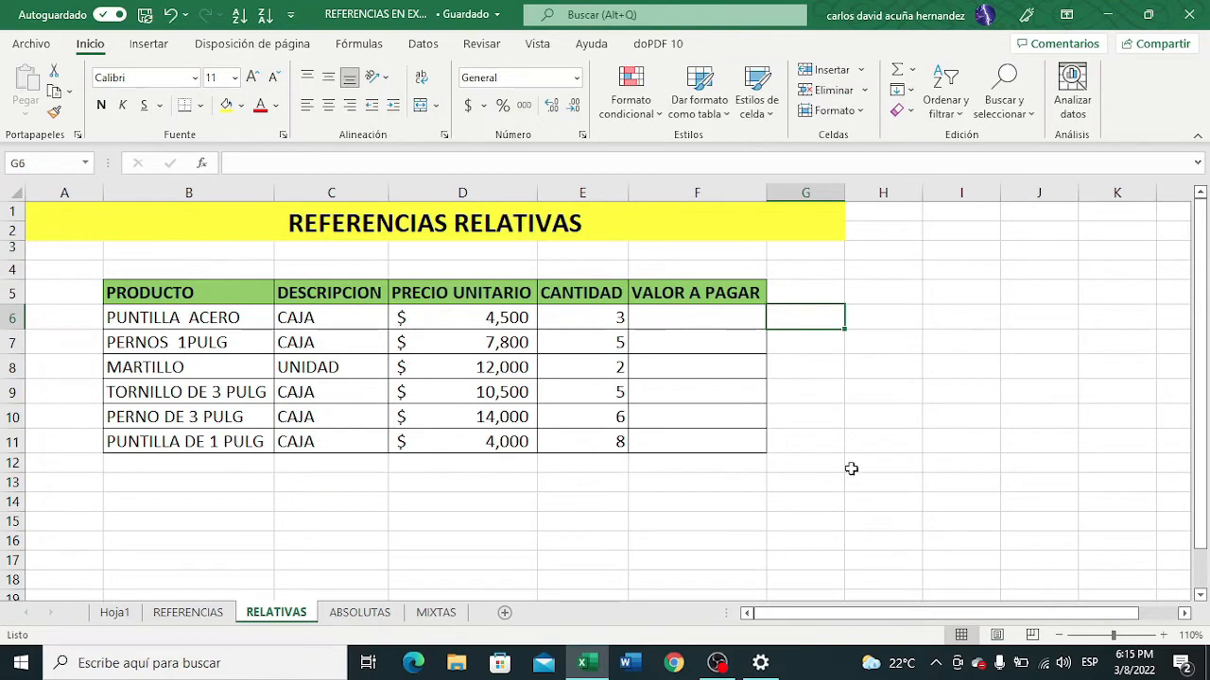
Calculate the VALOR A PAGAR for PUNTILLA ACERO in F6 with the formula =D6*E6
{"action": "left_click", "coordinate": [210, 299]}
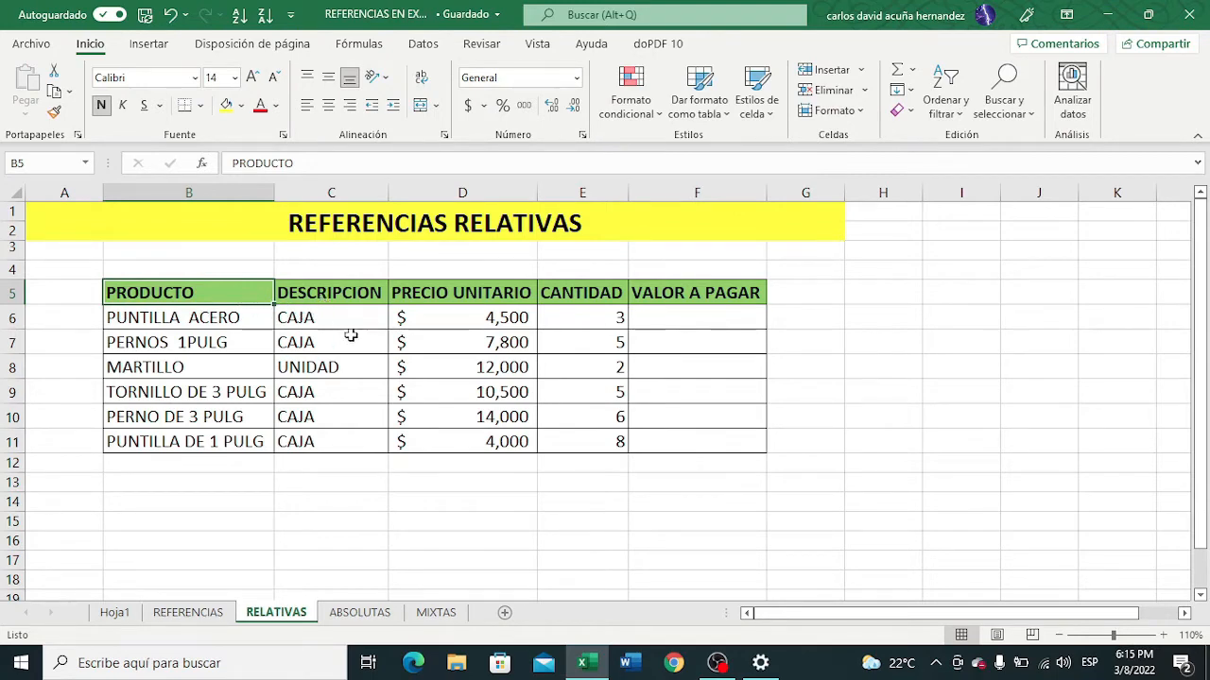
{"action": "left_click", "coordinate": [589, 297]}
{"action": "left_click", "coordinate": [682, 300]}
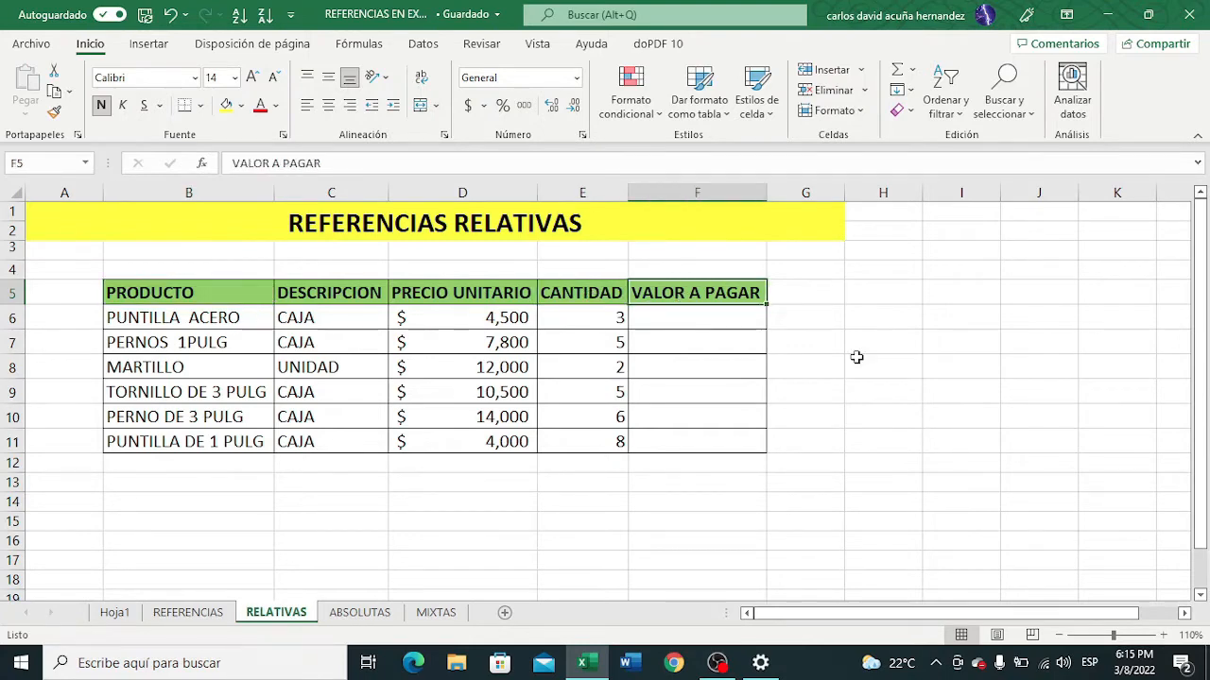
{"action": "key", "text": "Down"}
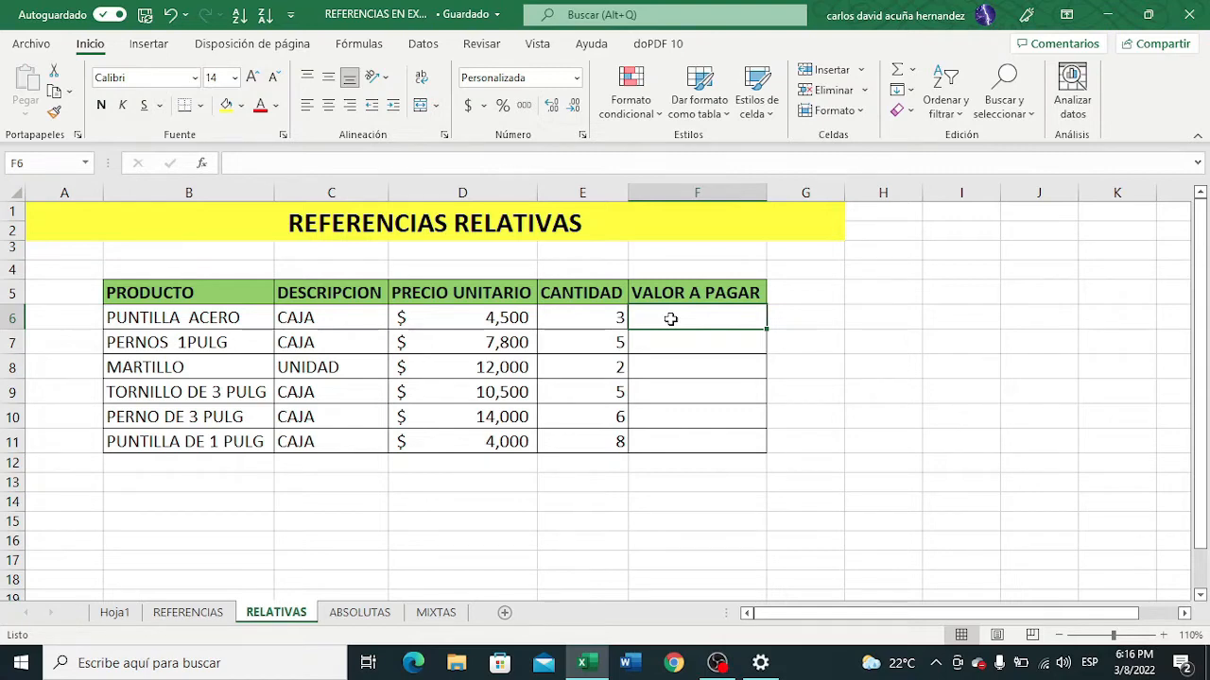
{"action": "type", "text": "="}
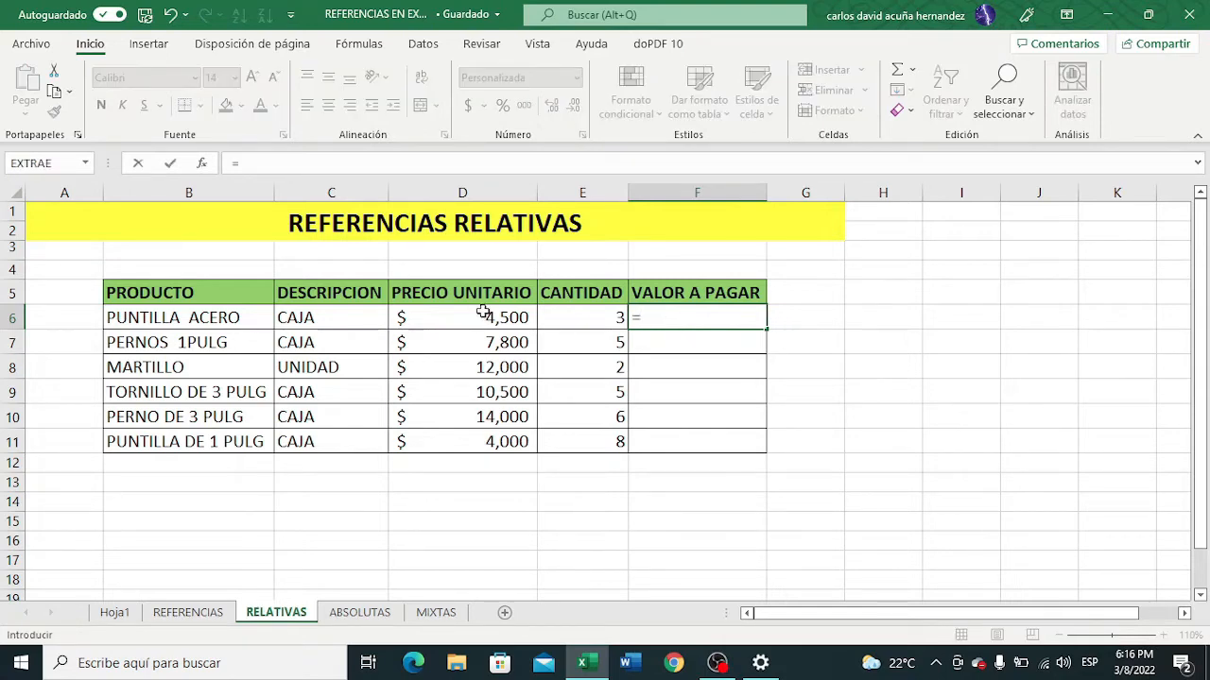
{"action": "left_click", "coordinate": [479, 318]}
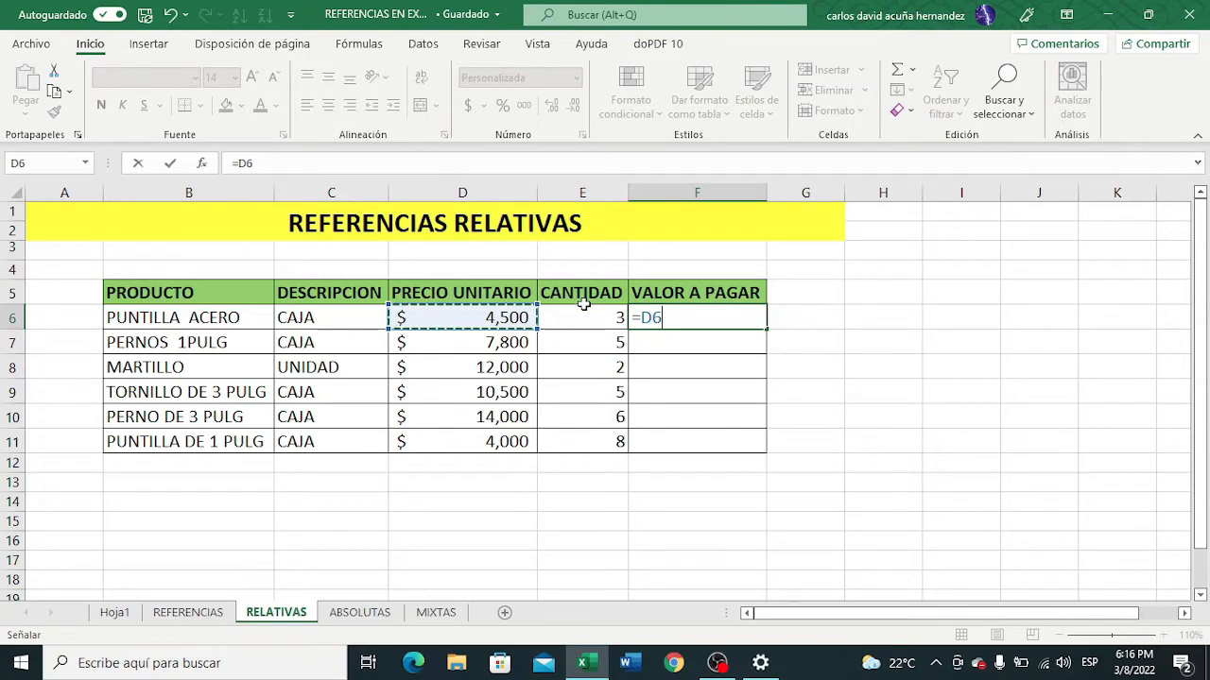
{"action": "type", "text": "*"}
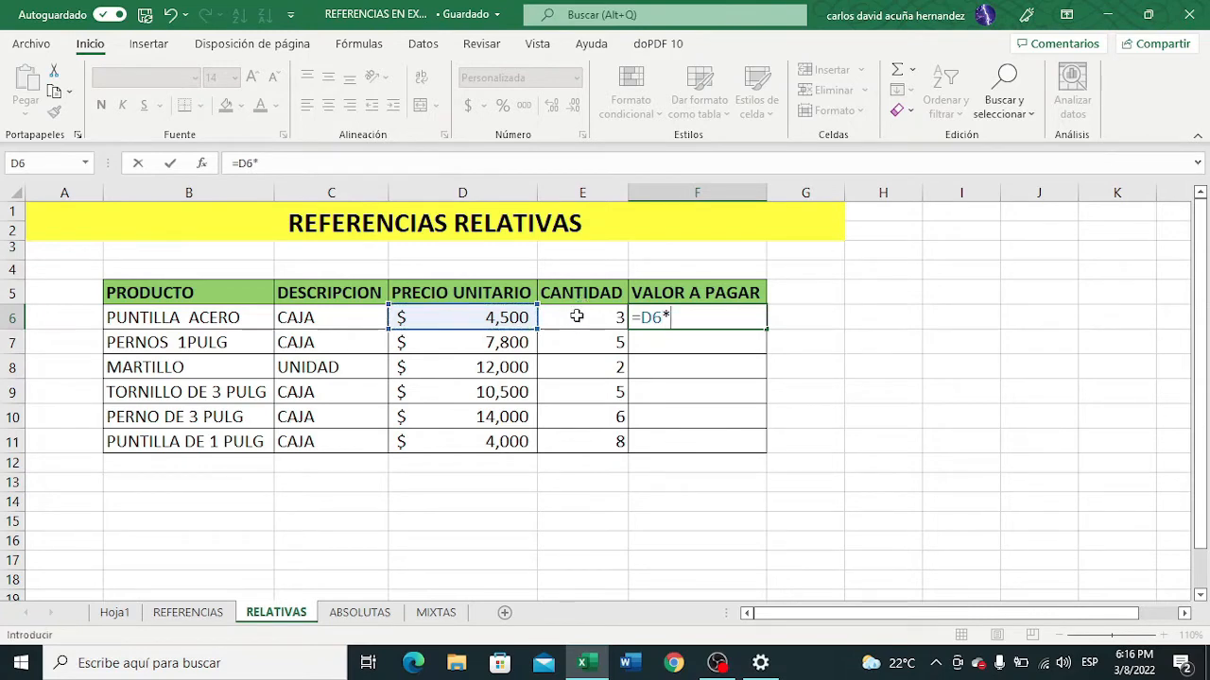
{"action": "left_click", "coordinate": [577, 316]}
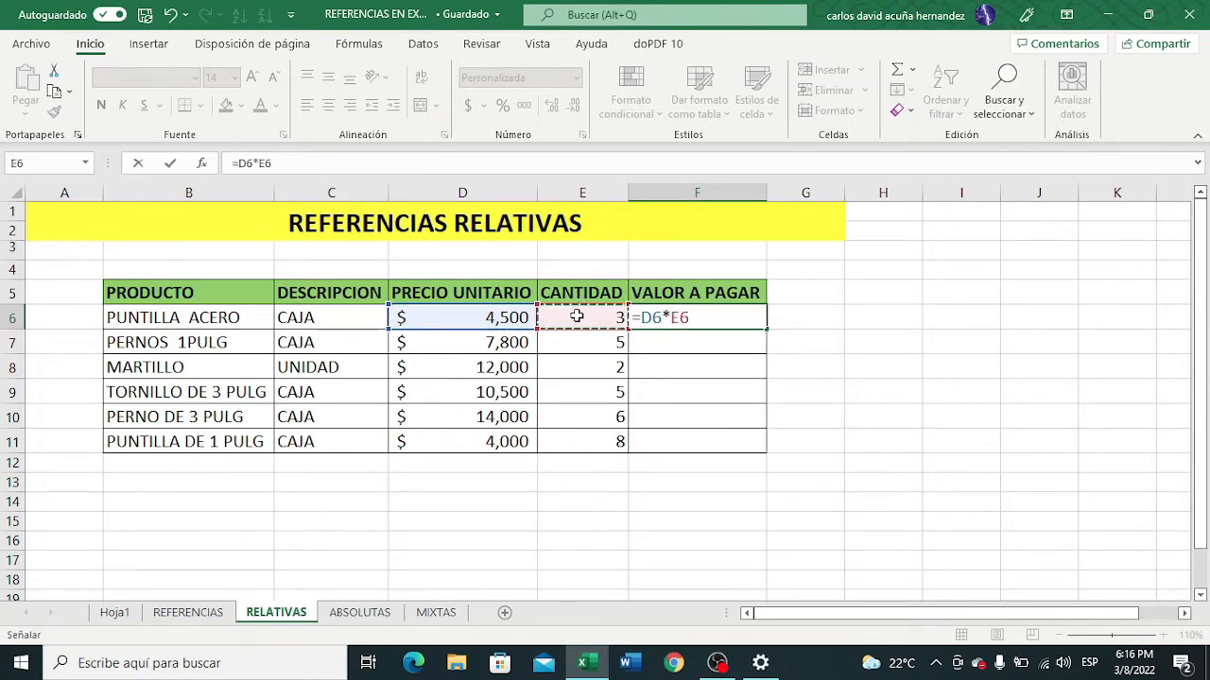
{"action": "key", "text": "Return"}
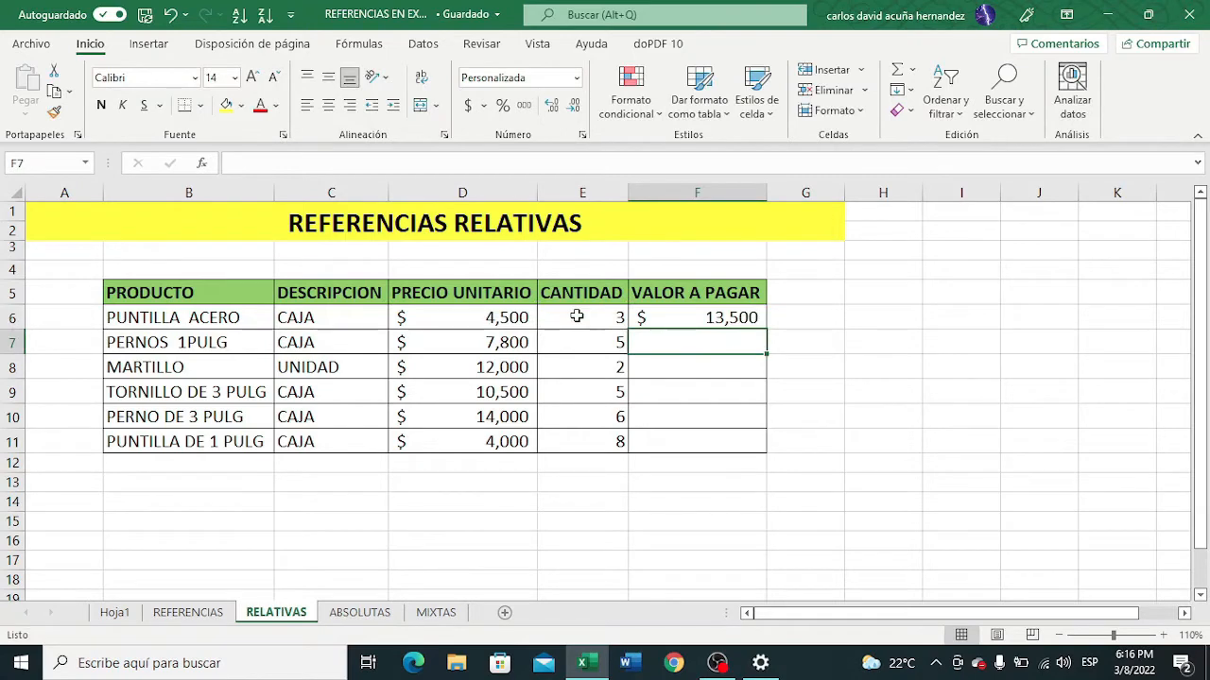
Check the cells used by the F6 formula and fill it down through F11 for the remaining products
{"action": "left_click", "coordinate": [716, 317]}
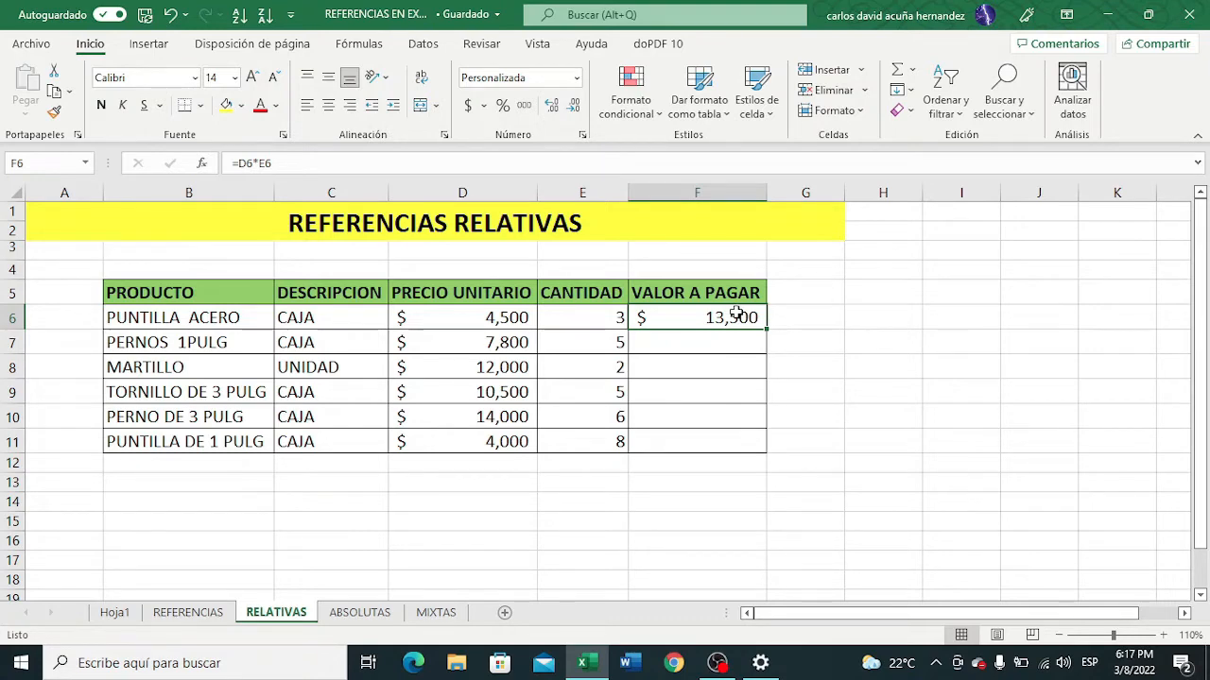
{"action": "left_click", "coordinate": [452, 318]}
{"action": "left_click", "coordinate": [594, 316]}
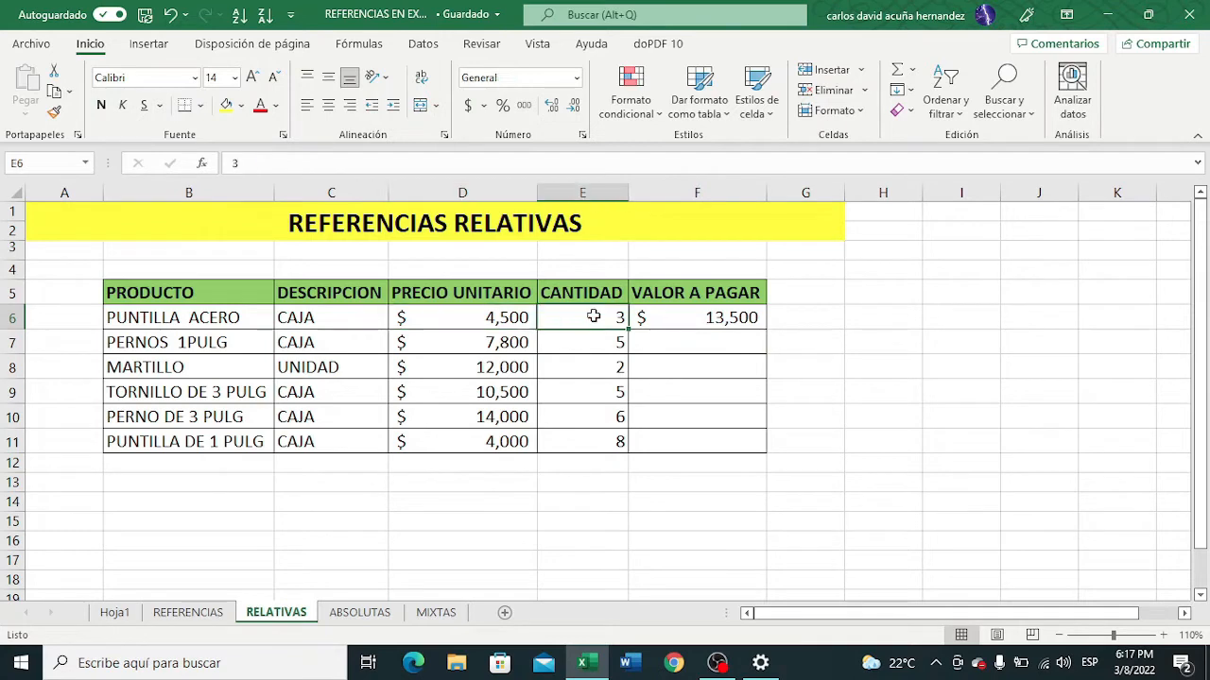
{"action": "left_click", "coordinate": [712, 319]}
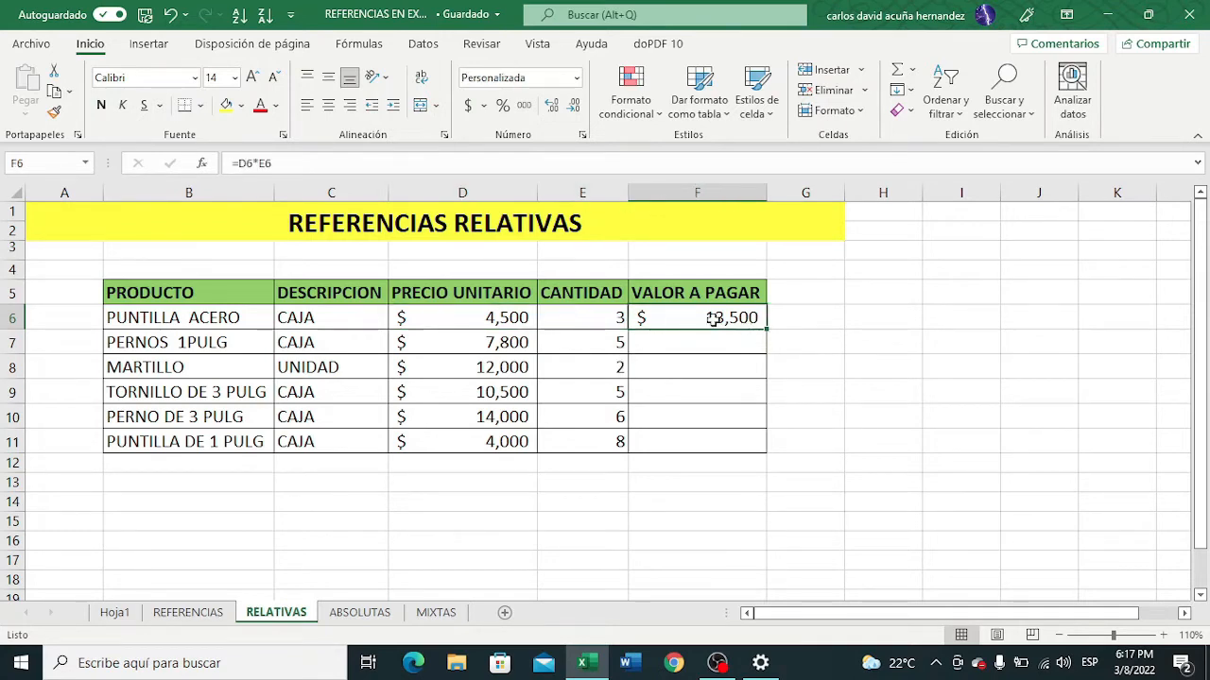
{"action": "double_click", "coordinate": [713, 318]}
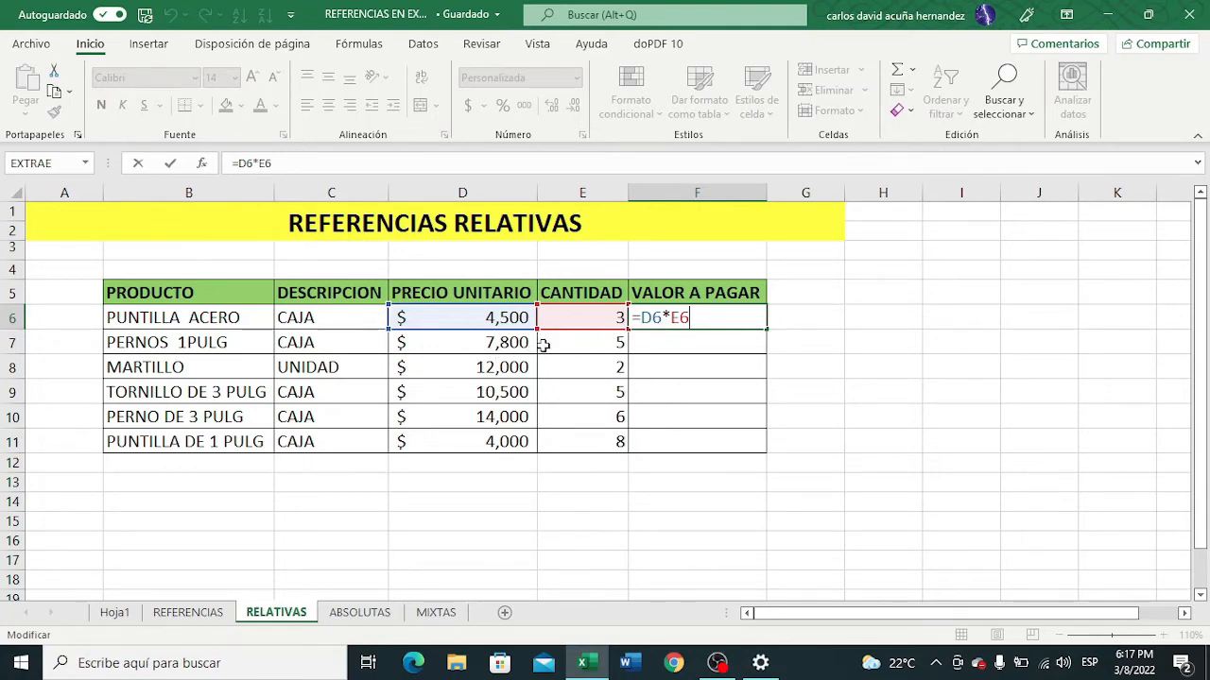
{"action": "key", "text": "ctrl+Return"}
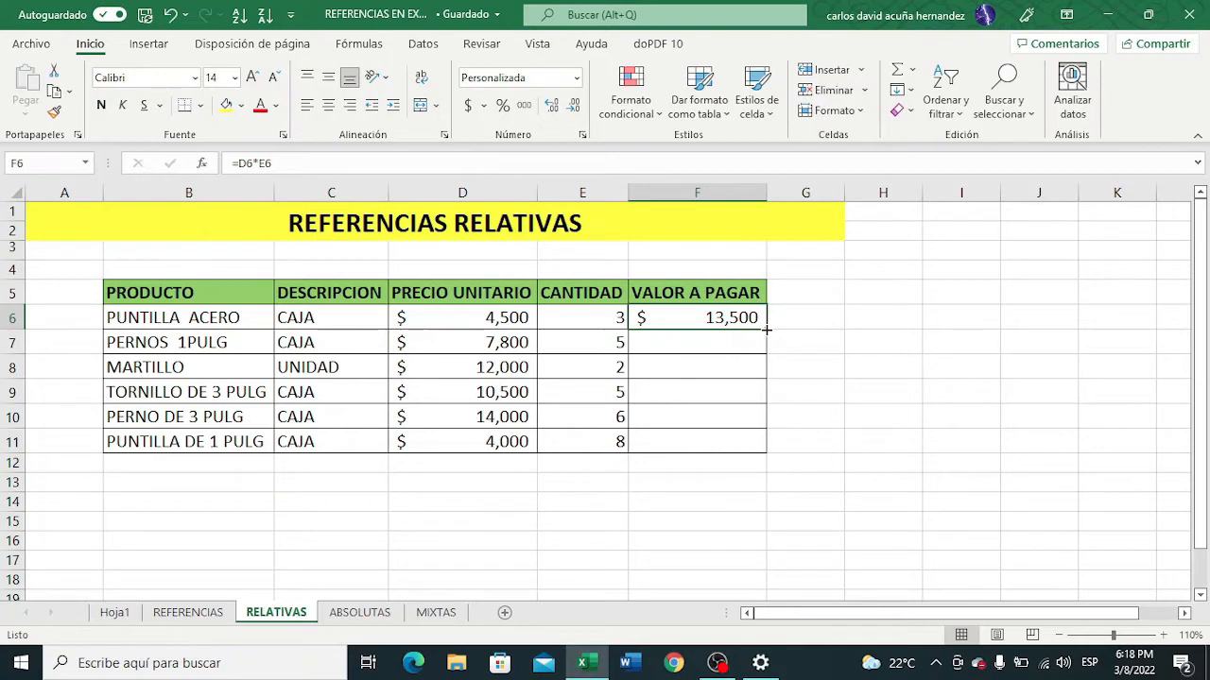
{"action": "left_click_drag", "start_coordinate": [767, 329], "coordinate": [770, 451]}
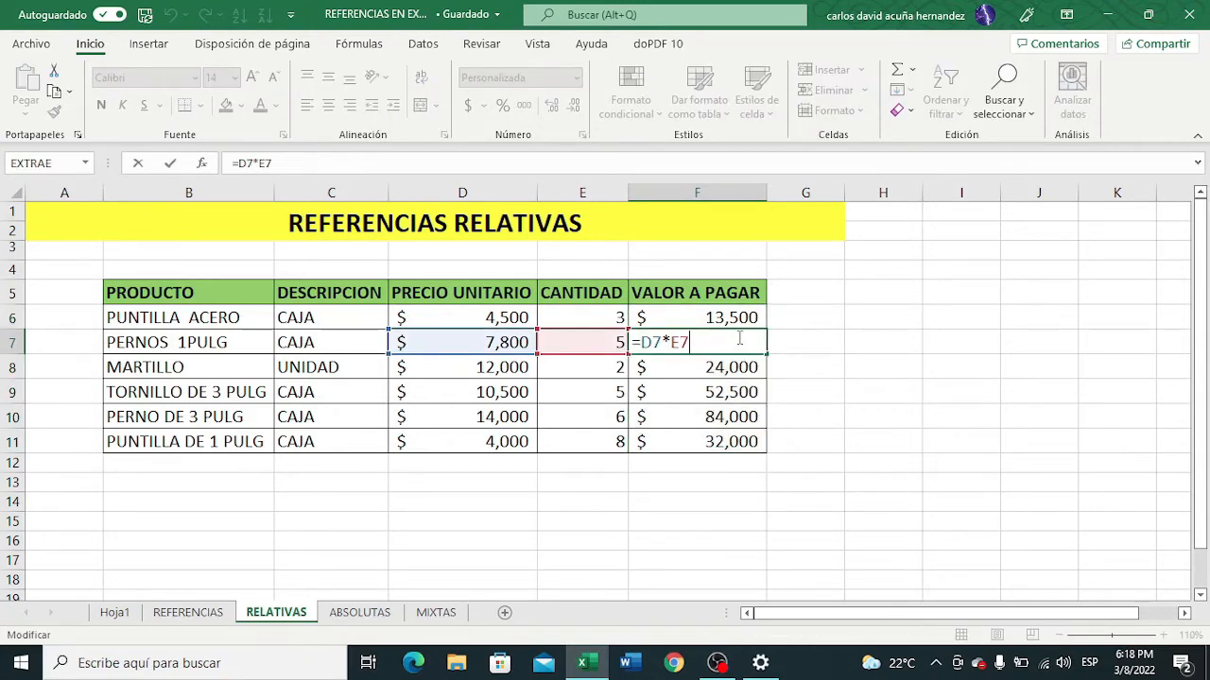
Inspect the cell references in the copied VALOR A PAGAR formulas, including those in F8 and F9
{"action": "double_click", "coordinate": [703, 371]}
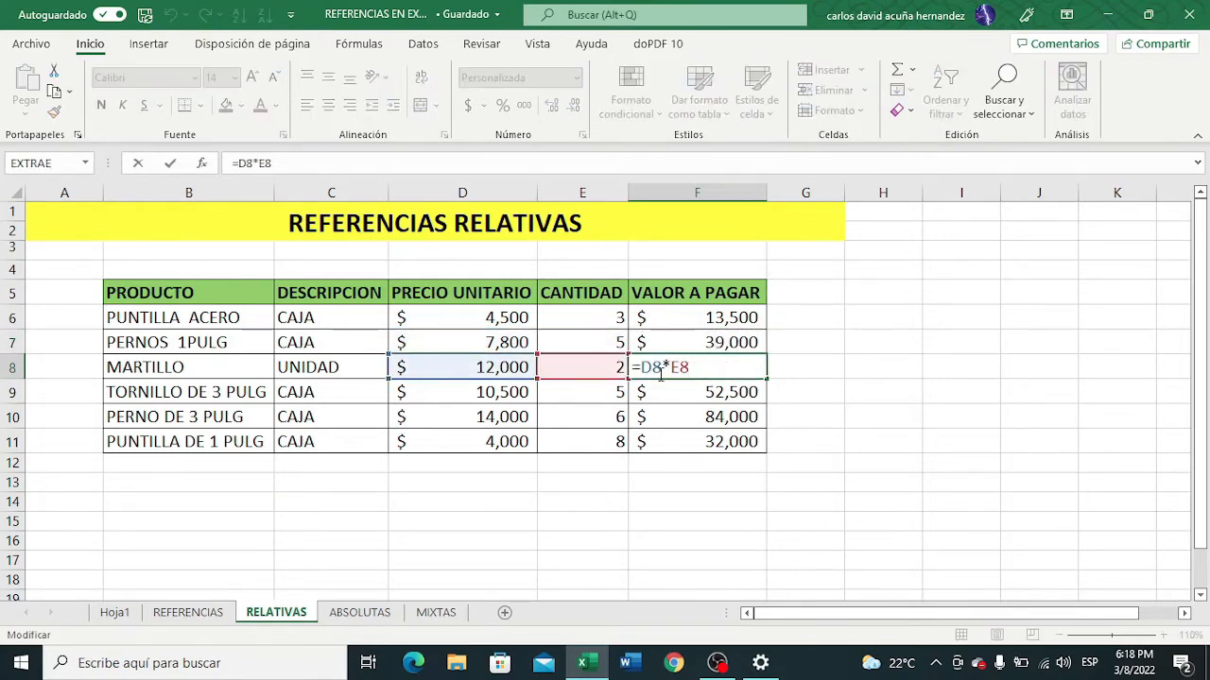
{"action": "double_click", "coordinate": [699, 398]}
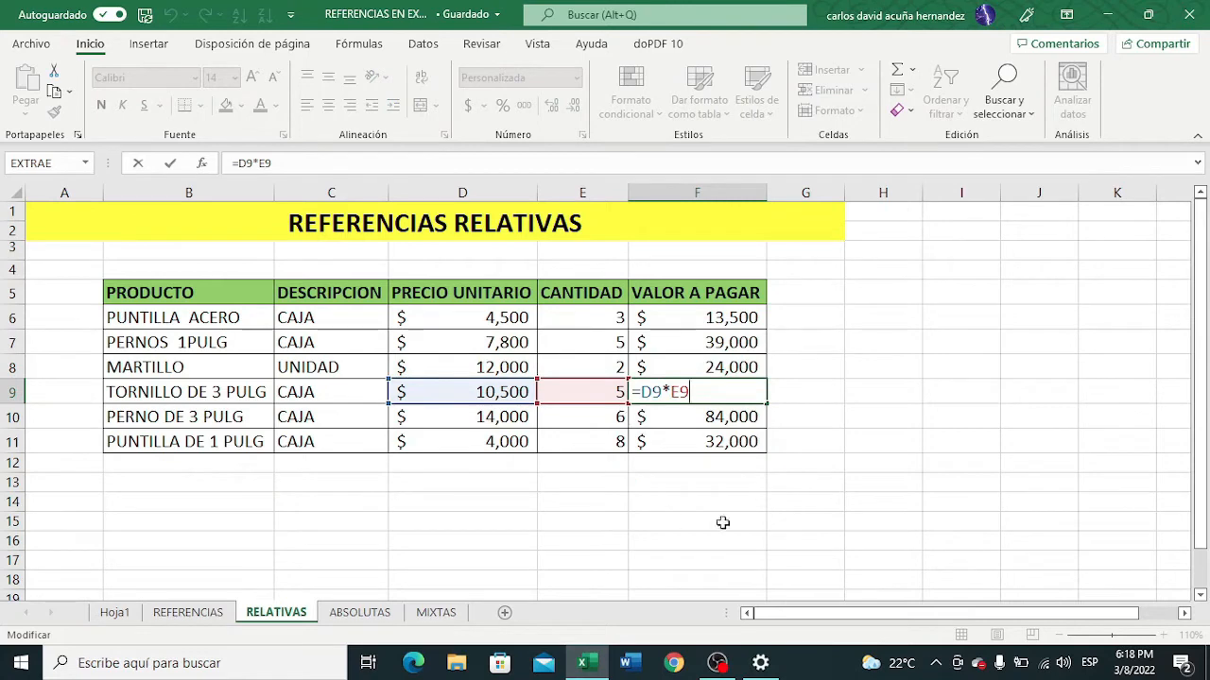
{"action": "left_click", "coordinate": [701, 318]}
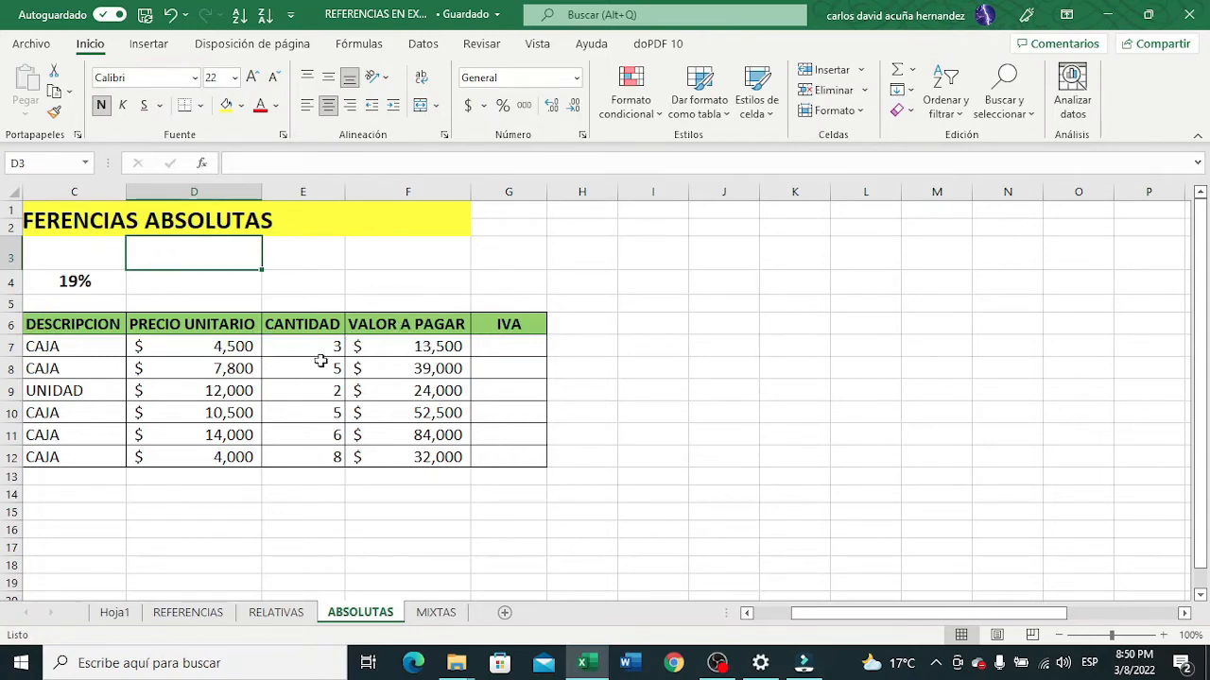
Calculate the first product's IVA in G7 of the ABSOLUTAS sheet with the formula =F7*C4
{"action": "left_click", "coordinate": [503, 343]}
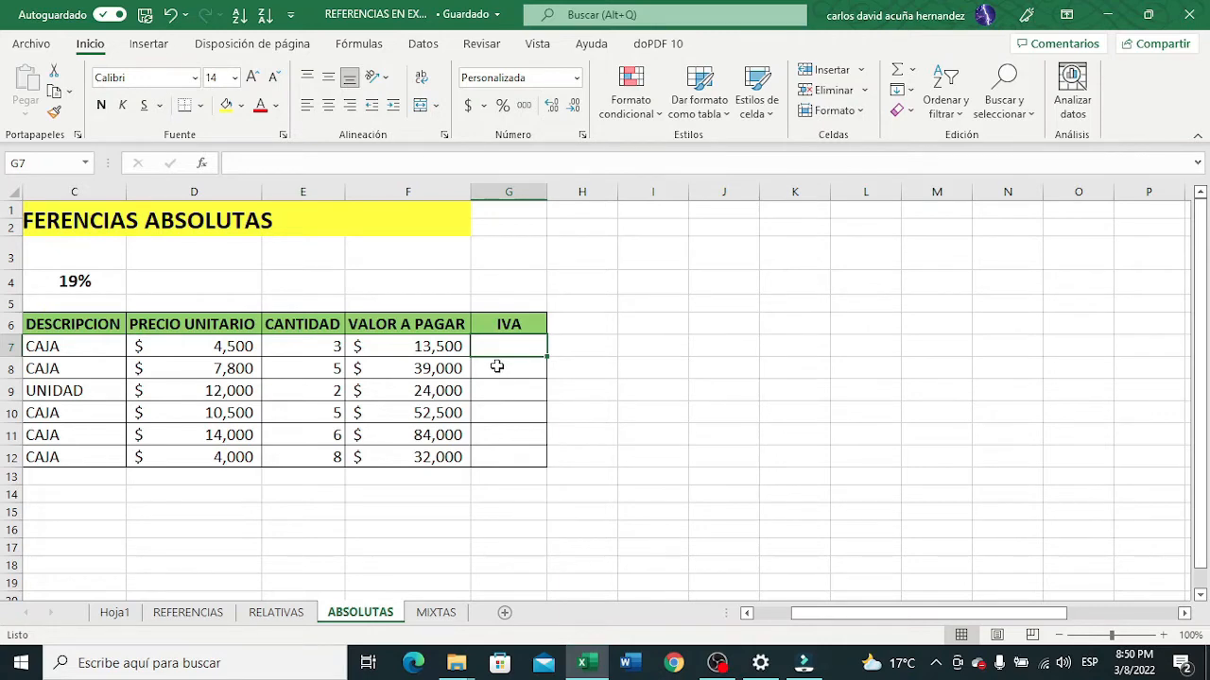
{"action": "type", "text": "="}
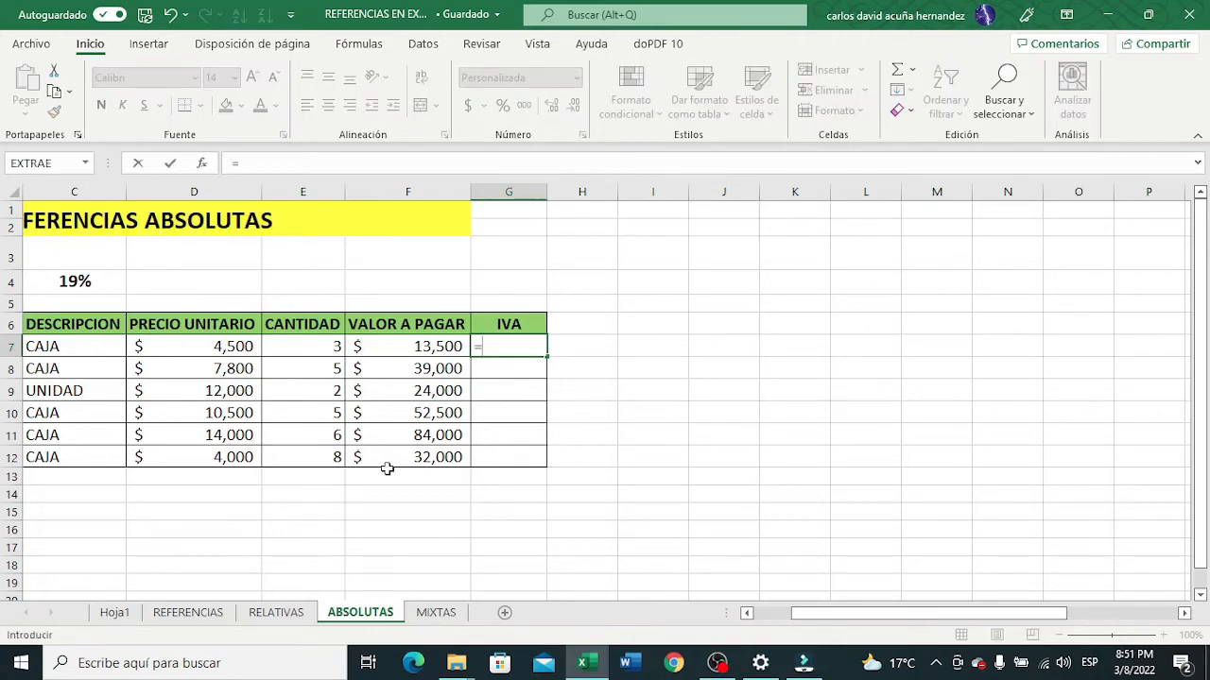
{"action": "left_click", "coordinate": [397, 346]}
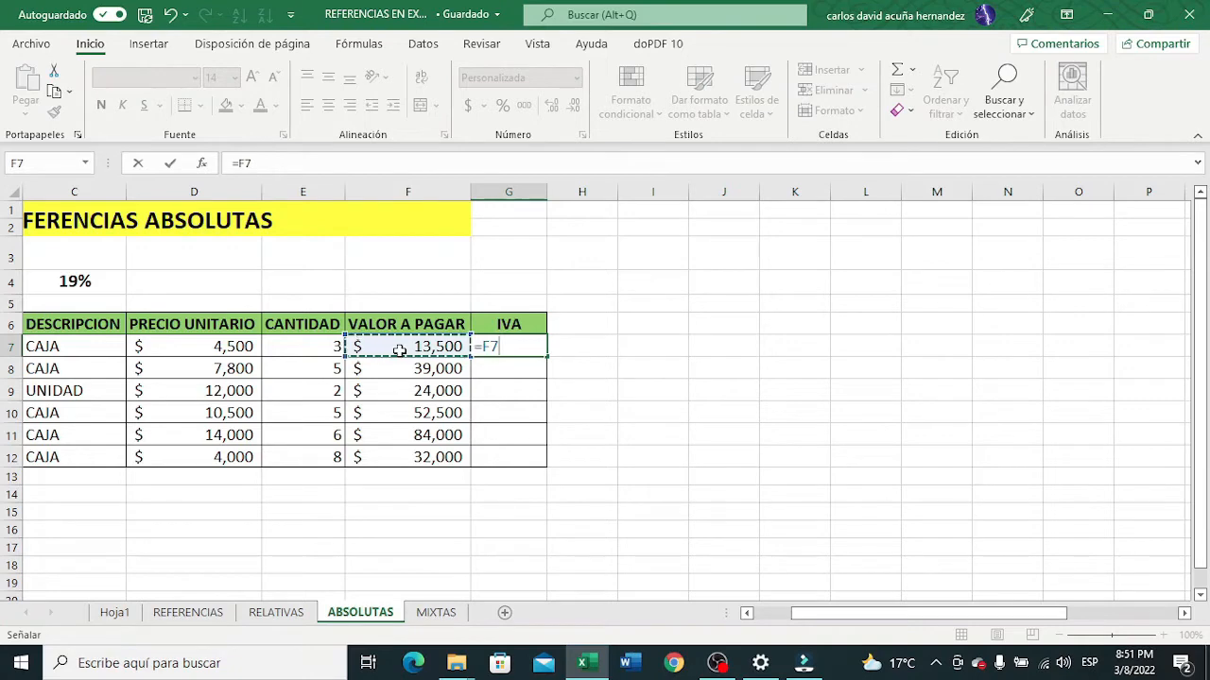
{"action": "type", "text": "*"}
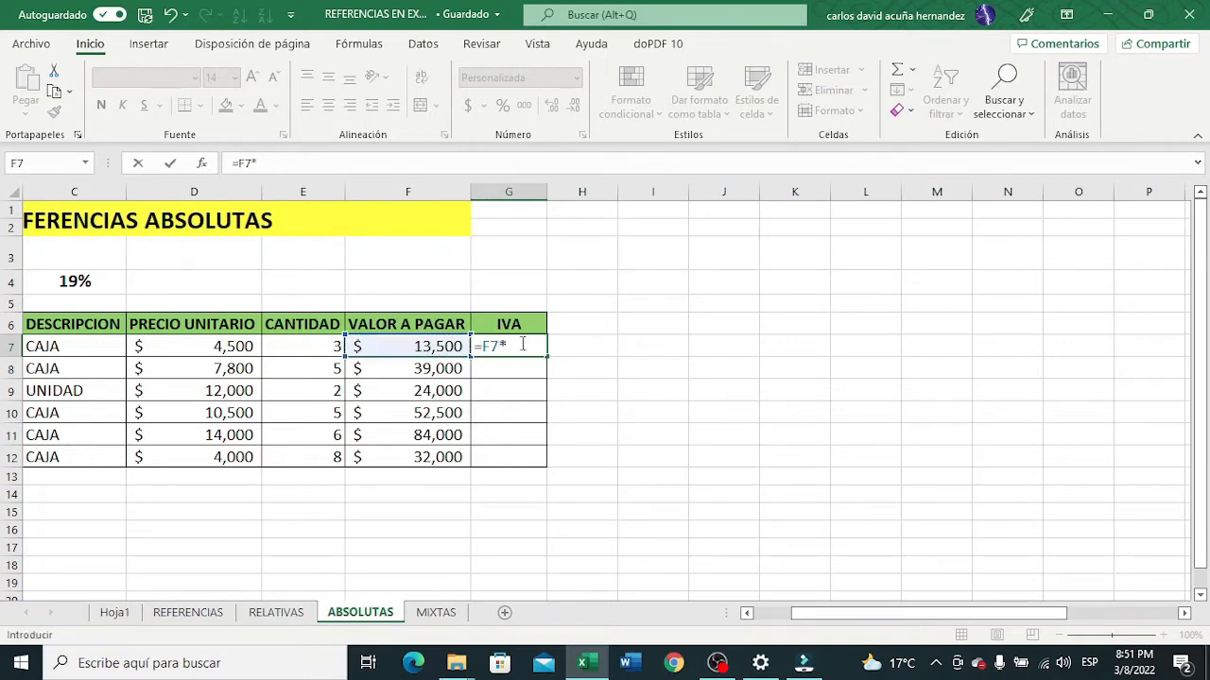
{"action": "left_click", "coordinate": [85, 282]}
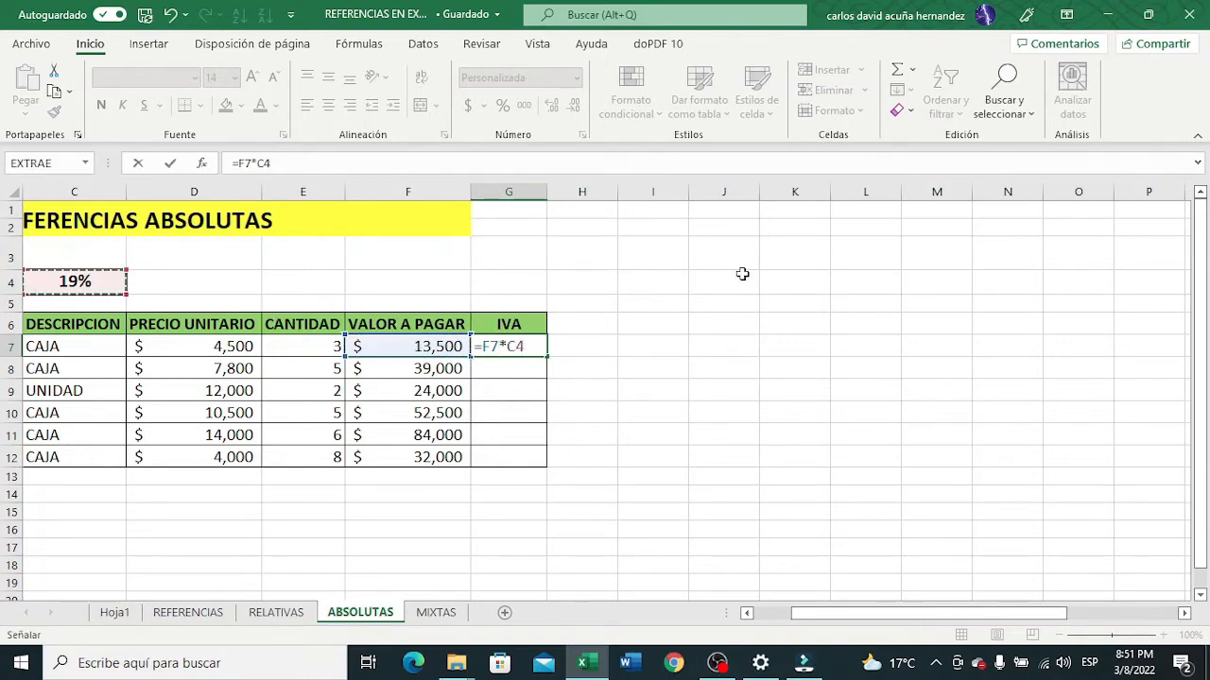
{"action": "key", "text": "Return"}
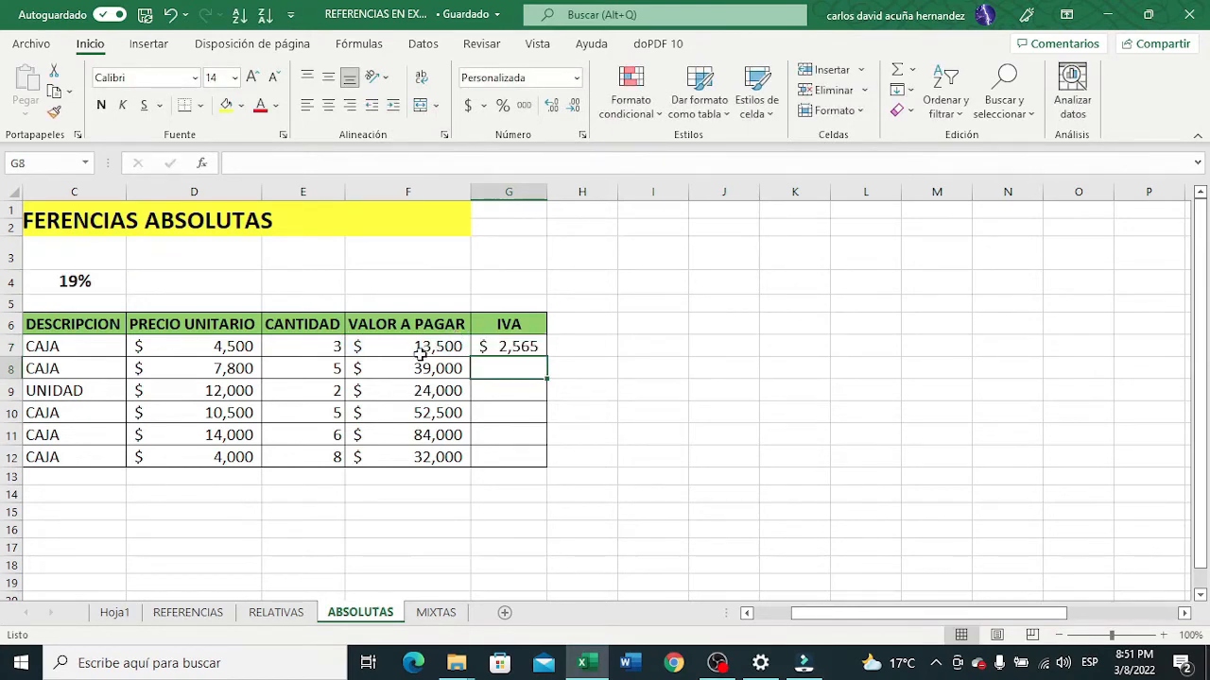
Review the IVA formula in G7 and fill it down through G12 with its relative reference to C4
{"action": "double_click", "coordinate": [499, 346]}
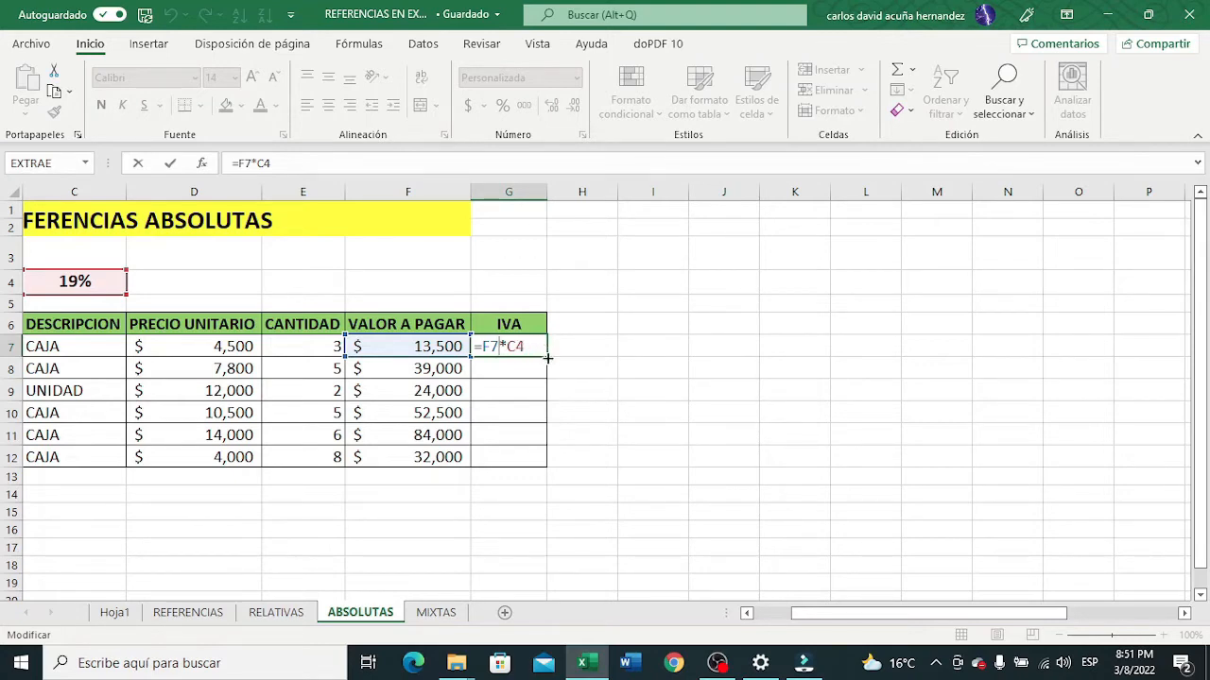
{"action": "key", "text": "ctrl+Return"}
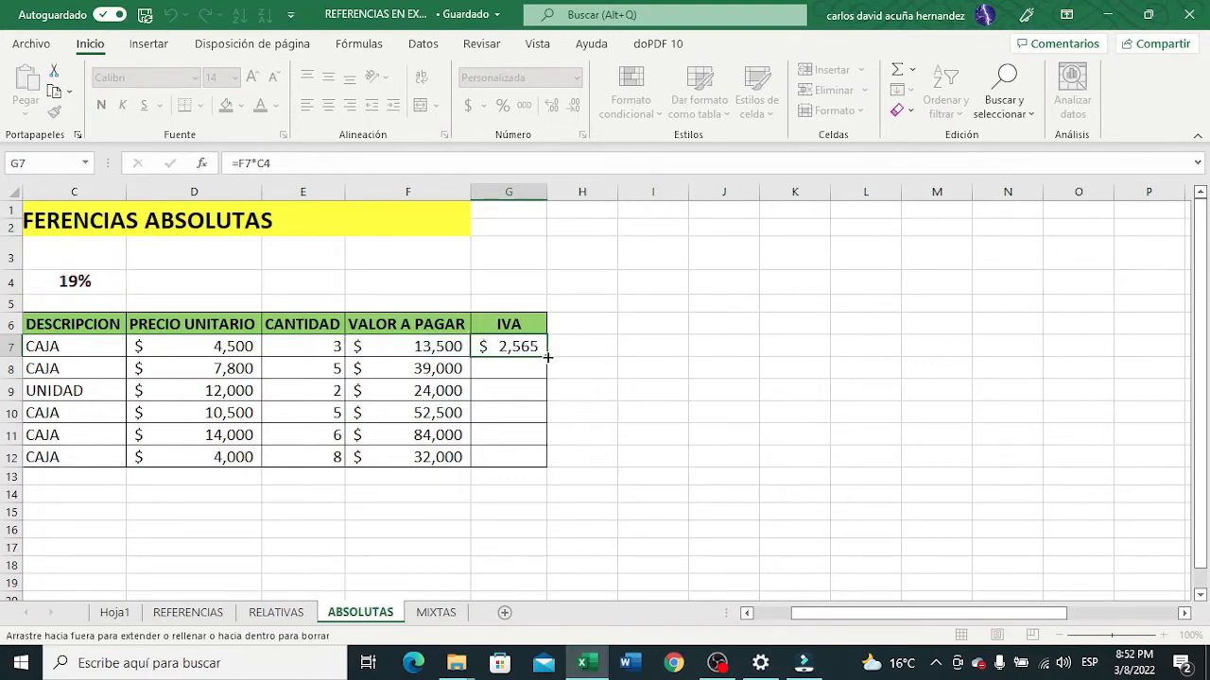
{"action": "left_click_drag", "start_coordinate": [547, 357], "coordinate": [545, 465]}
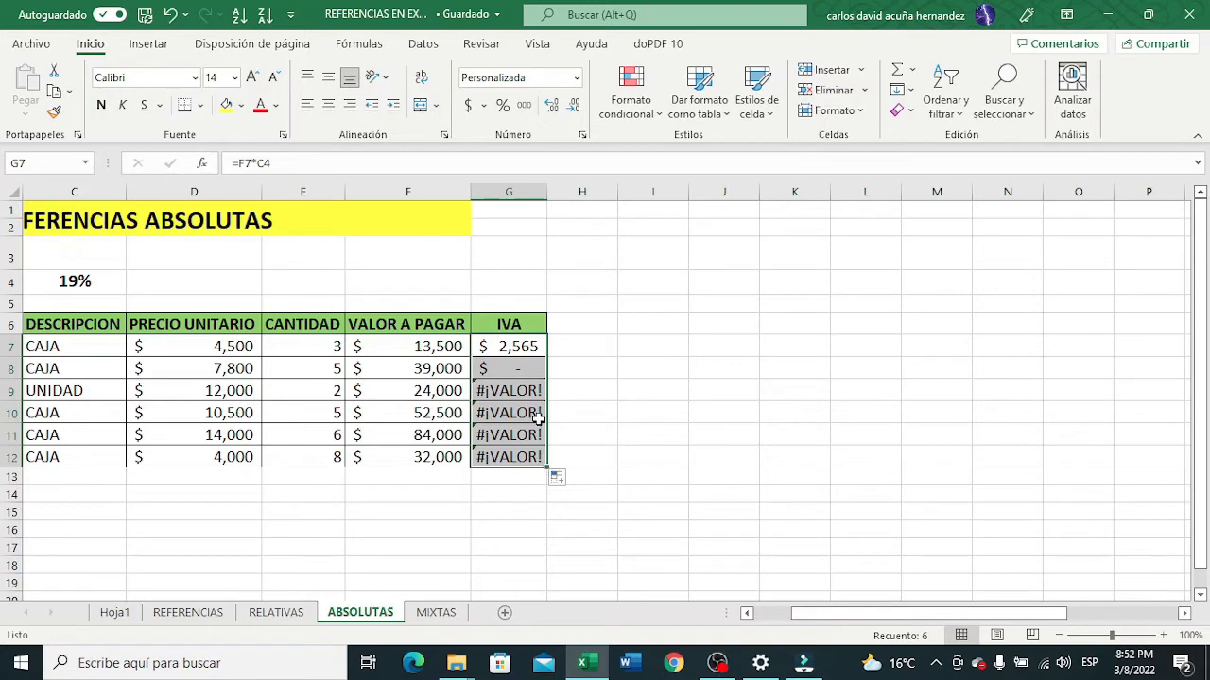
Inspect the cell references in the copied IVA formulas in G7, G8 and G9
{"action": "left_click", "coordinate": [526, 344]}
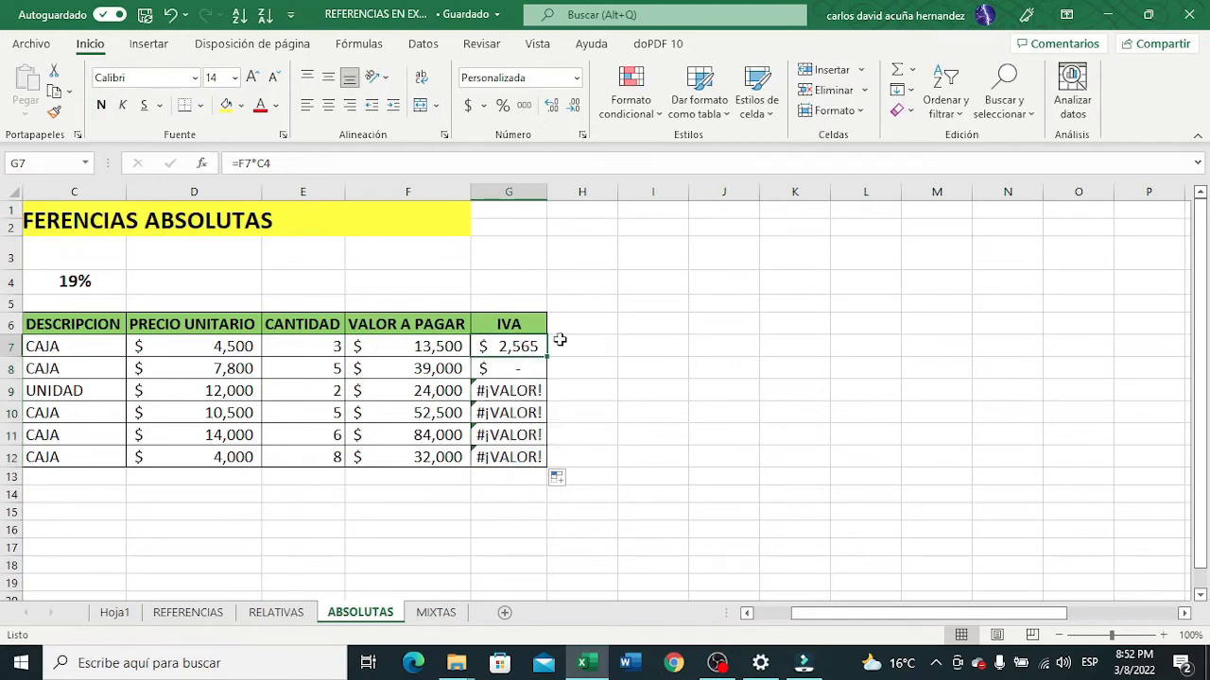
{"action": "double_click", "coordinate": [499, 346]}
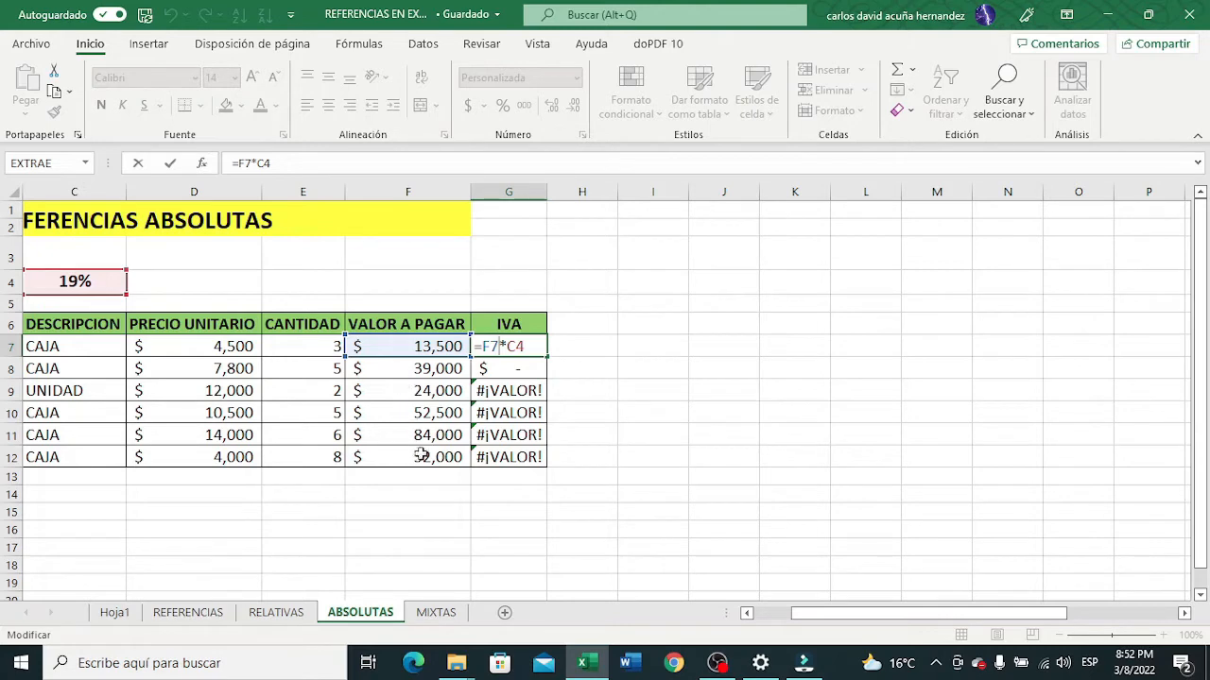
{"action": "double_click", "coordinate": [528, 368]}
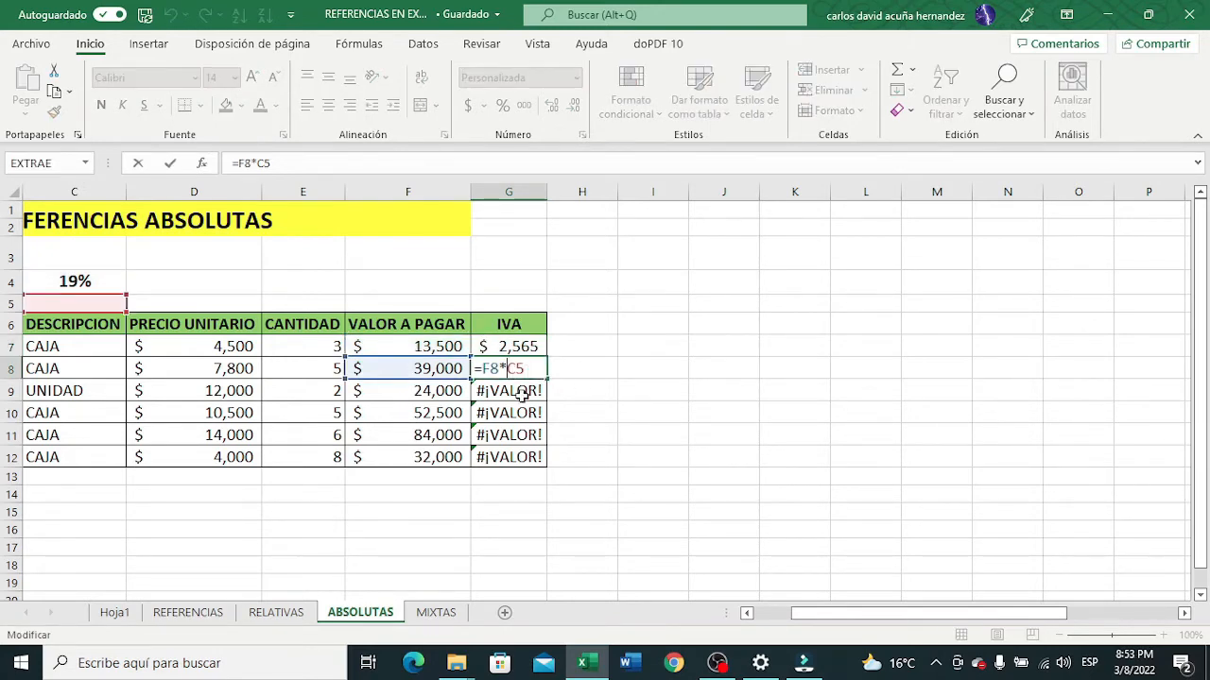
{"action": "left_click", "coordinate": [395, 368]}
{"action": "left_click", "coordinate": [535, 366]}
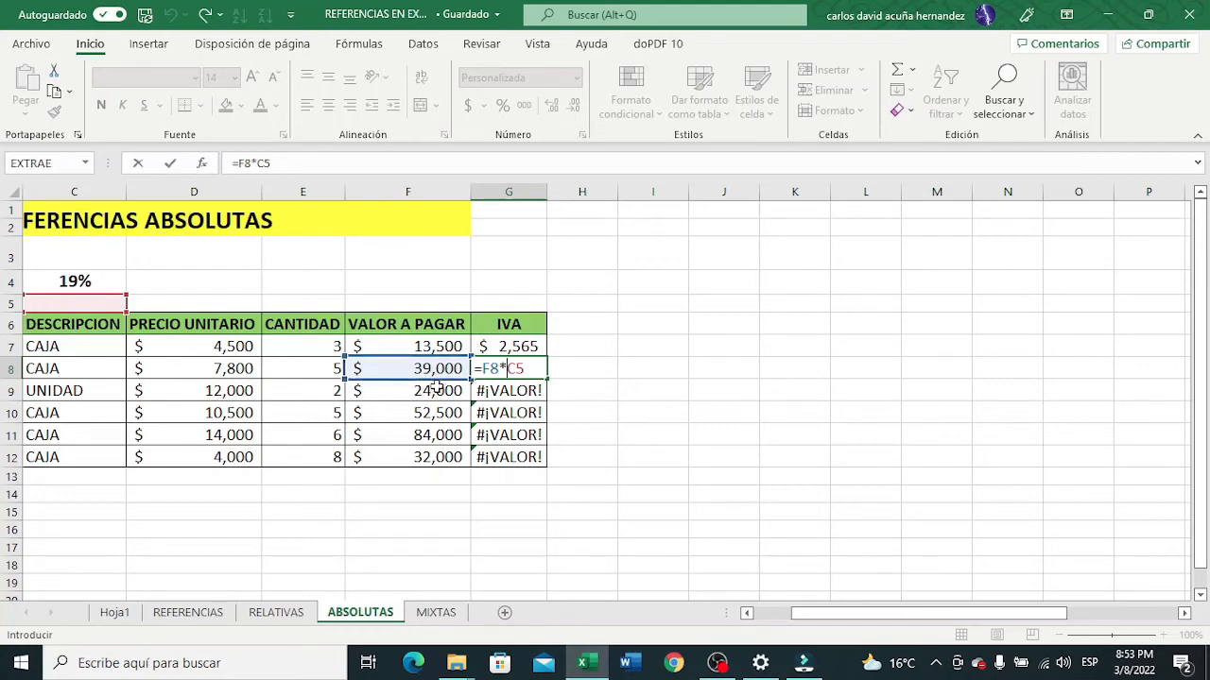
{"action": "double_click", "coordinate": [527, 391]}
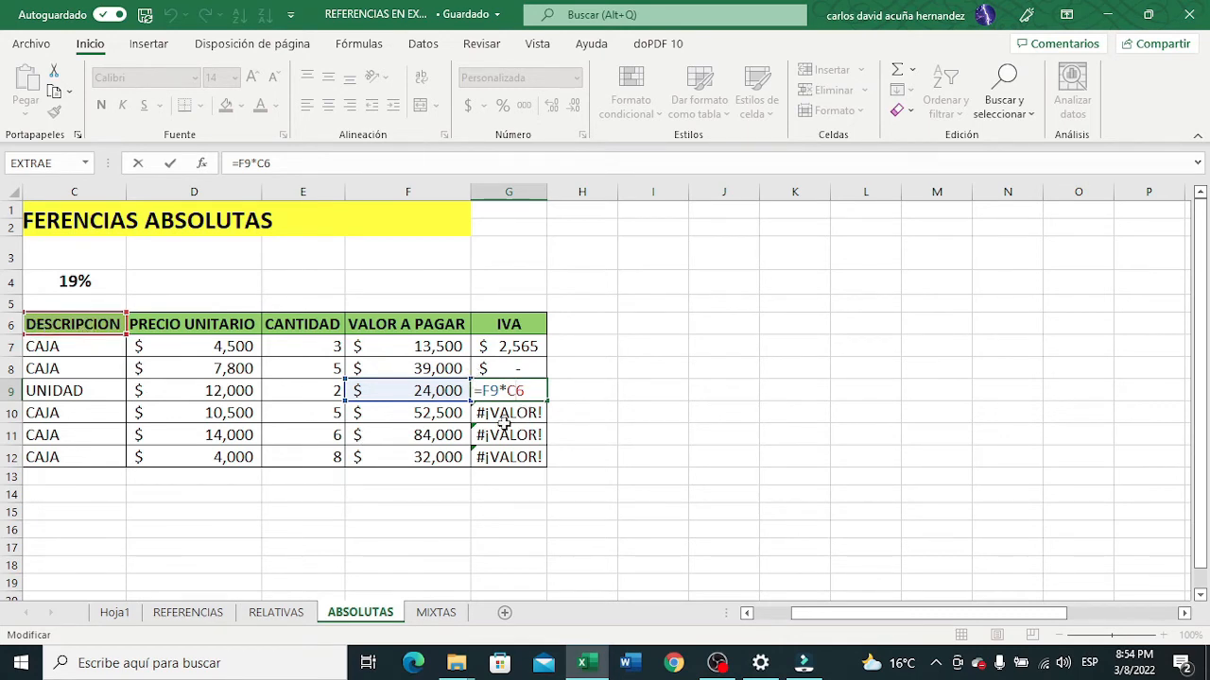
{"action": "left_click", "coordinate": [581, 397]}
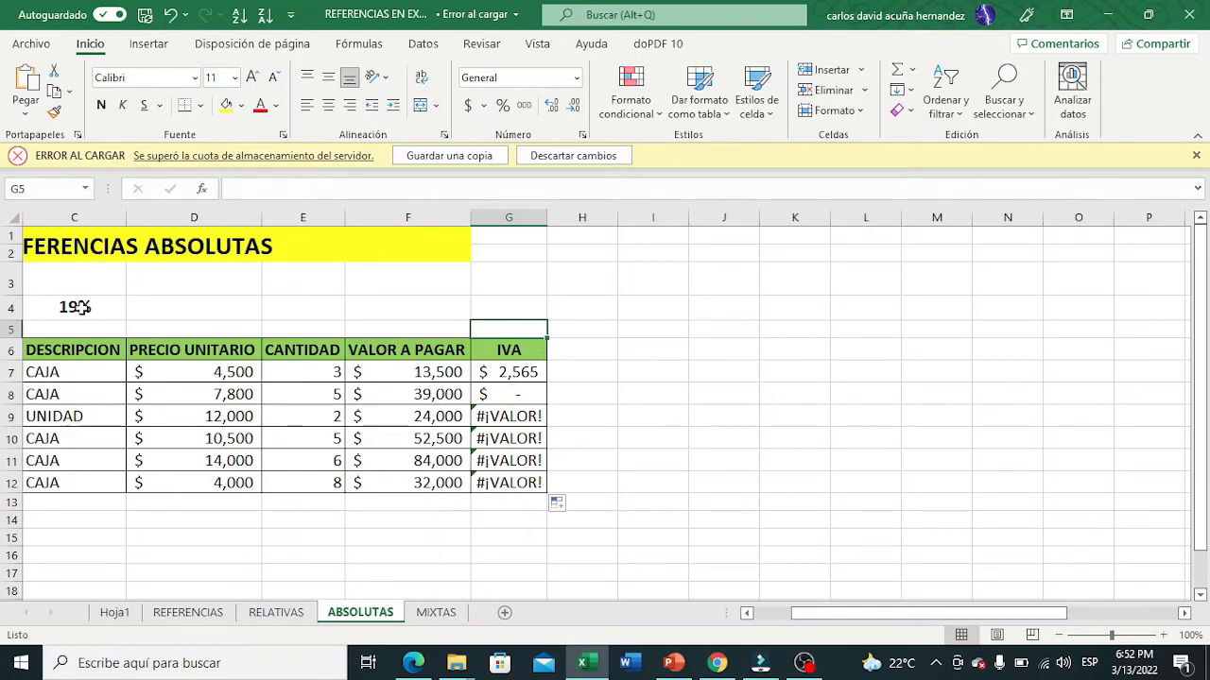
Make the C4 reference in the first product's IVA formula absolute, so that G7 contains =F7*$C$4
{"action": "left_click", "coordinate": [503, 394]}
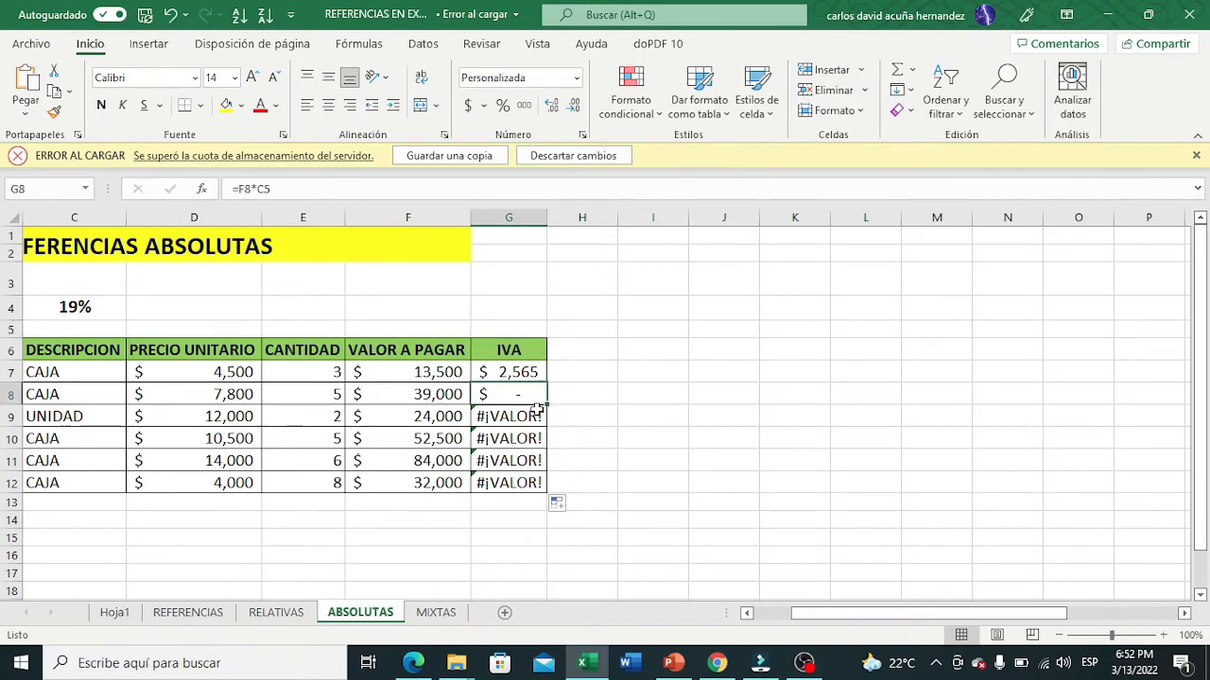
{"action": "key", "text": "Up"}
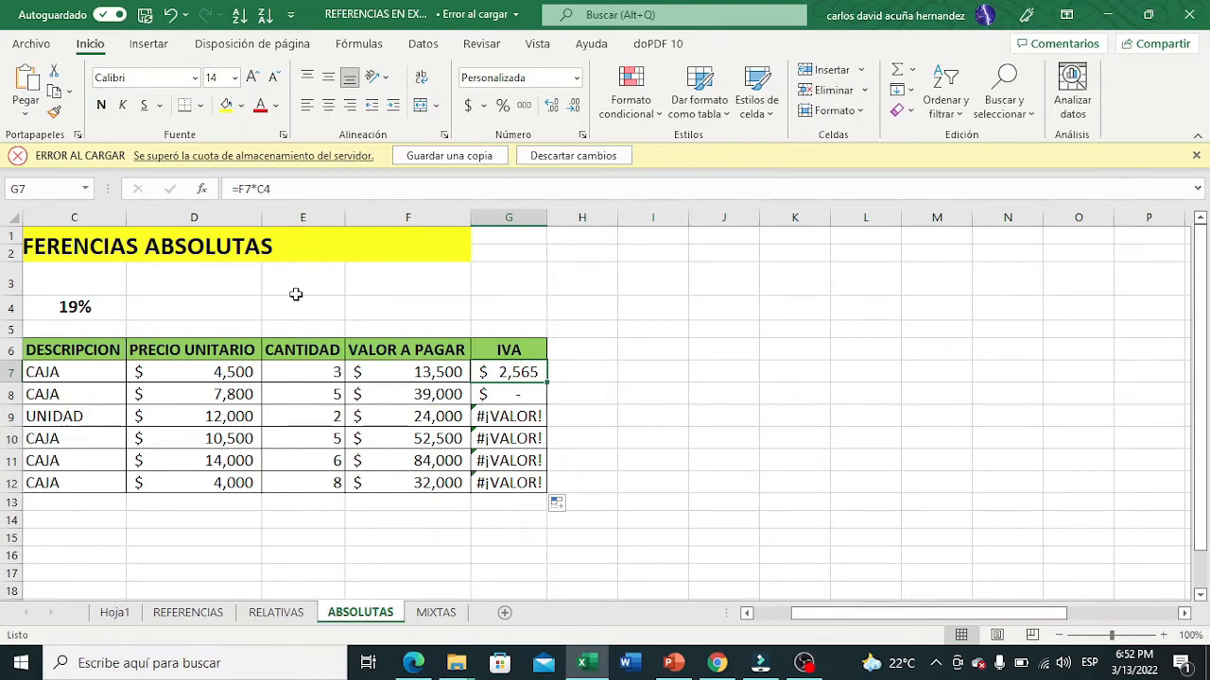
{"action": "left_click", "coordinate": [258, 188]}
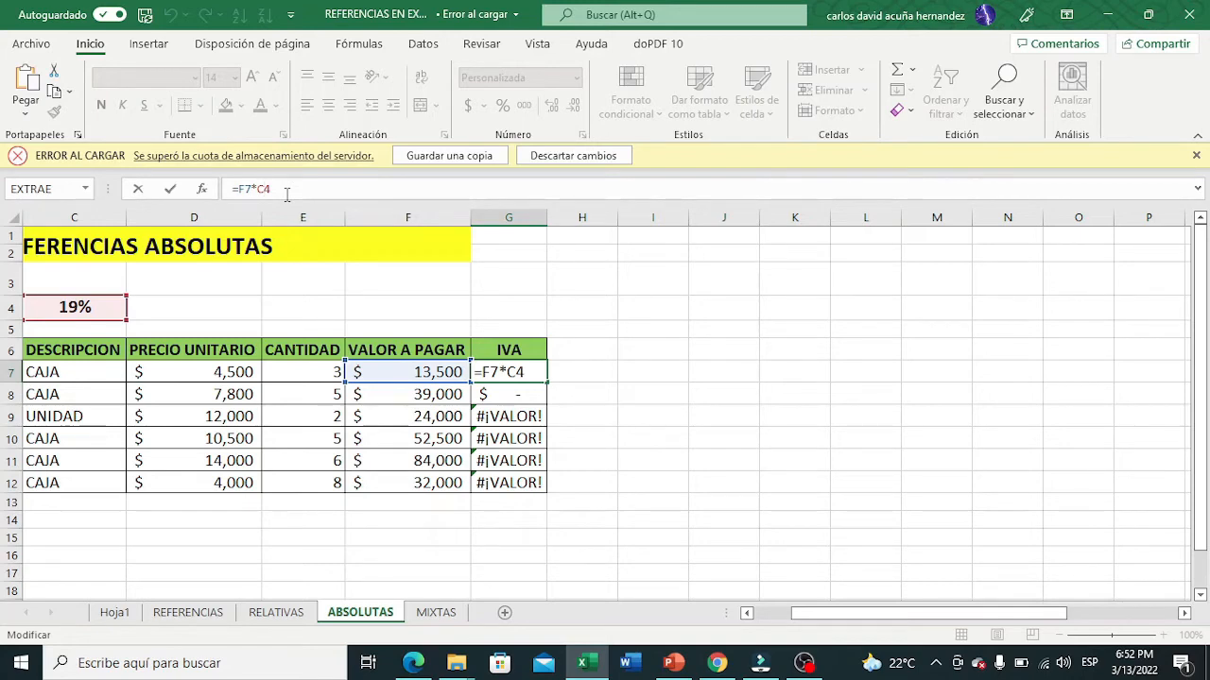
{"action": "key", "text": "F4"}
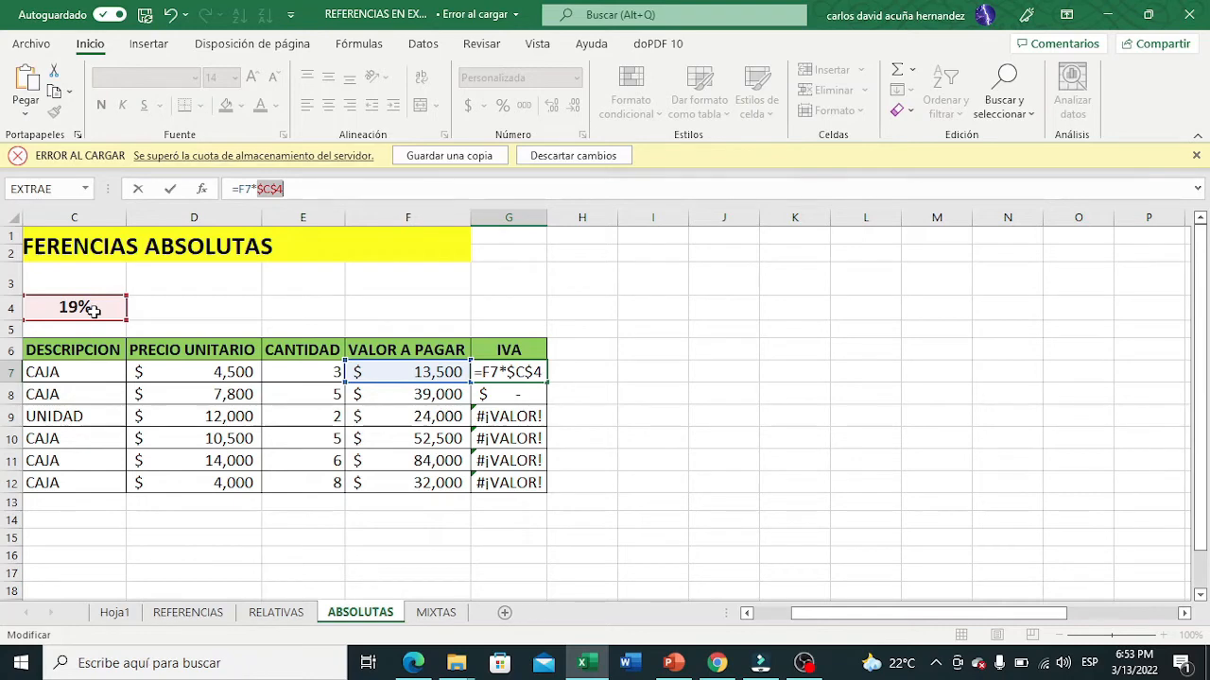
{"action": "key", "text": "ctrl+Return"}
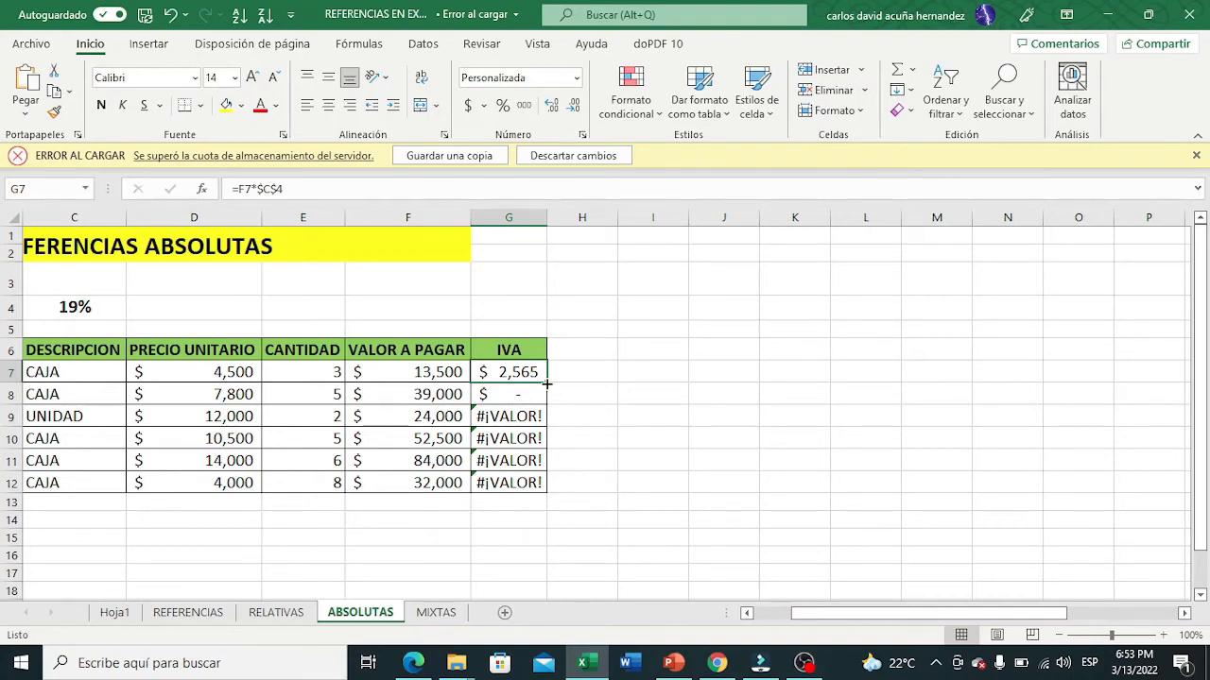
Fill the IVA formula from G7 down through G12 and check the cell references in G7 and G8
{"action": "left_click_drag", "start_coordinate": [546, 383], "coordinate": [551, 488]}
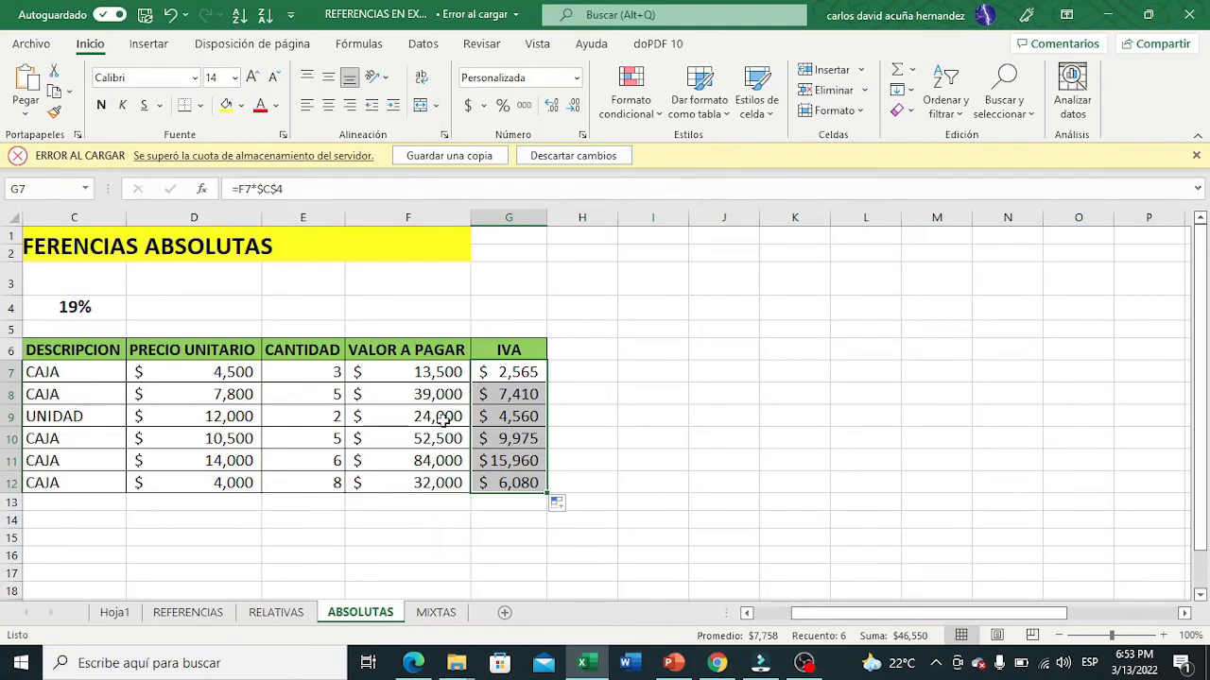
{"action": "double_click", "coordinate": [510, 374]}
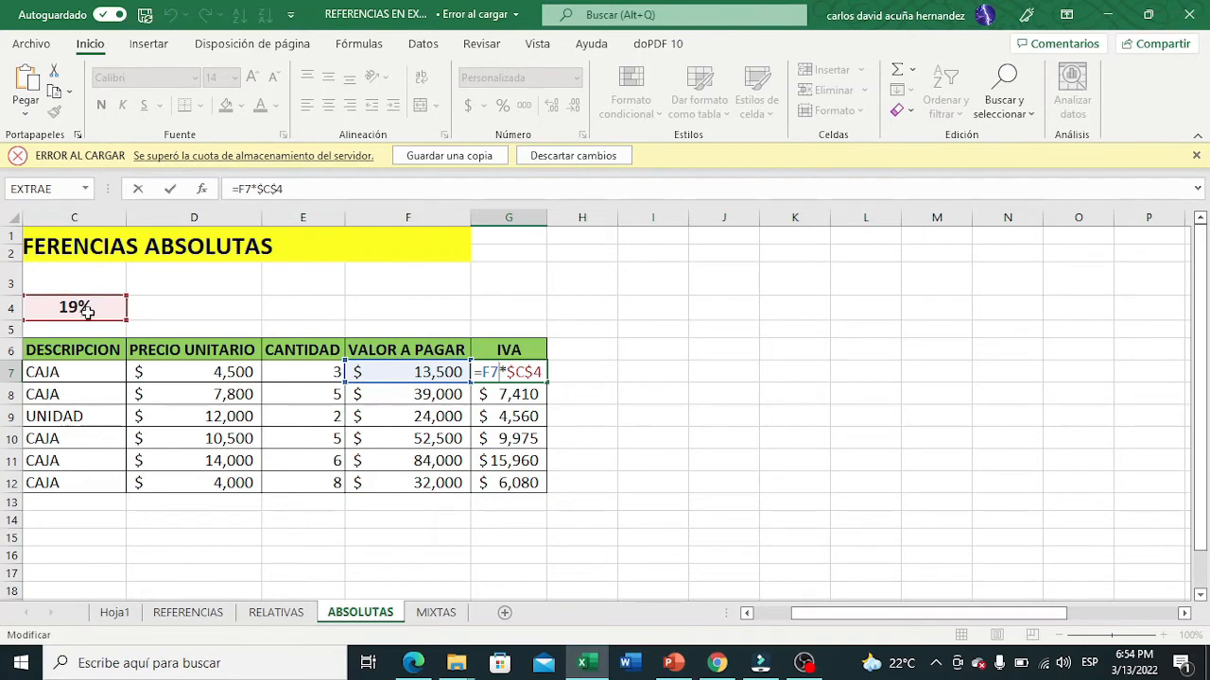
{"action": "double_click", "coordinate": [510, 394]}
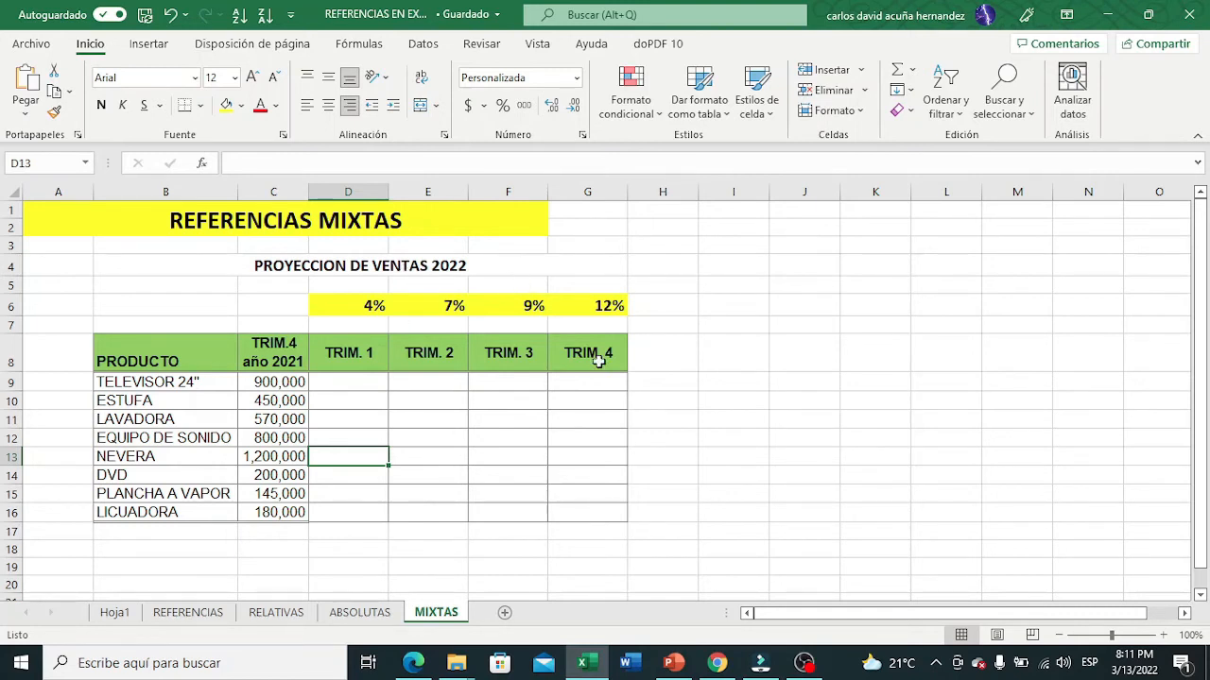
Examine the 2022 sales projection table on the MIXTAS sheet, including the TRIM.4 año 2021 values of the products in column C
{"action": "left_click", "coordinate": [662, 353]}
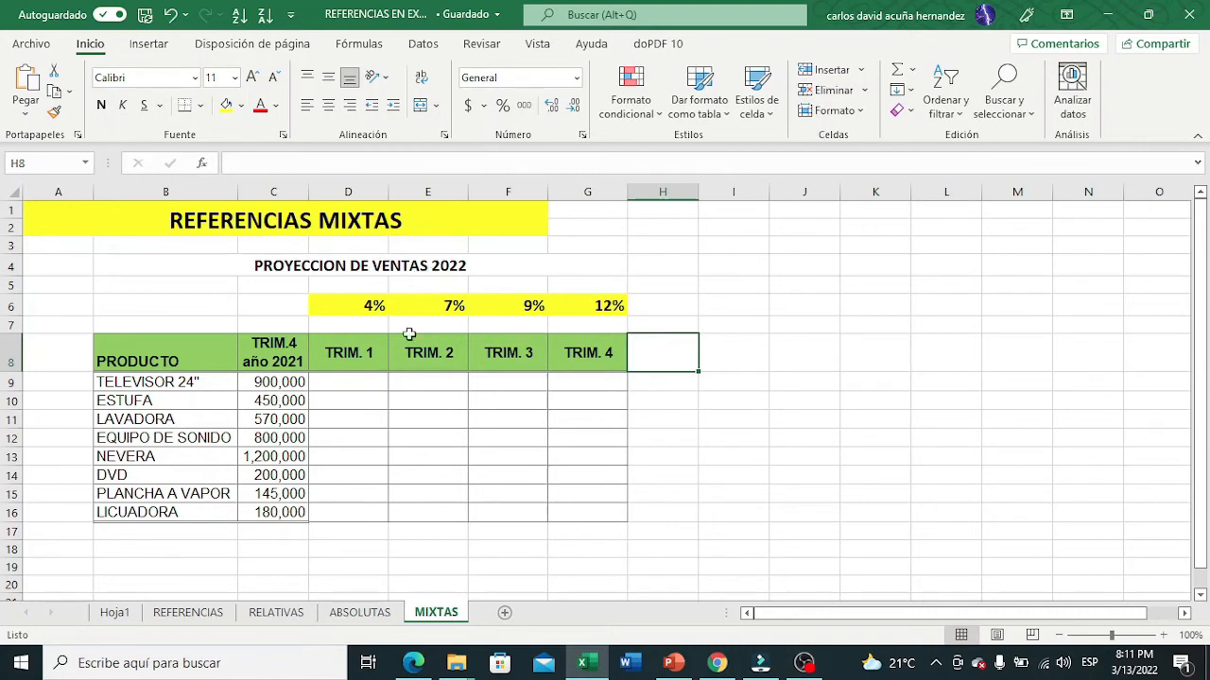
{"action": "left_click", "coordinate": [286, 349]}
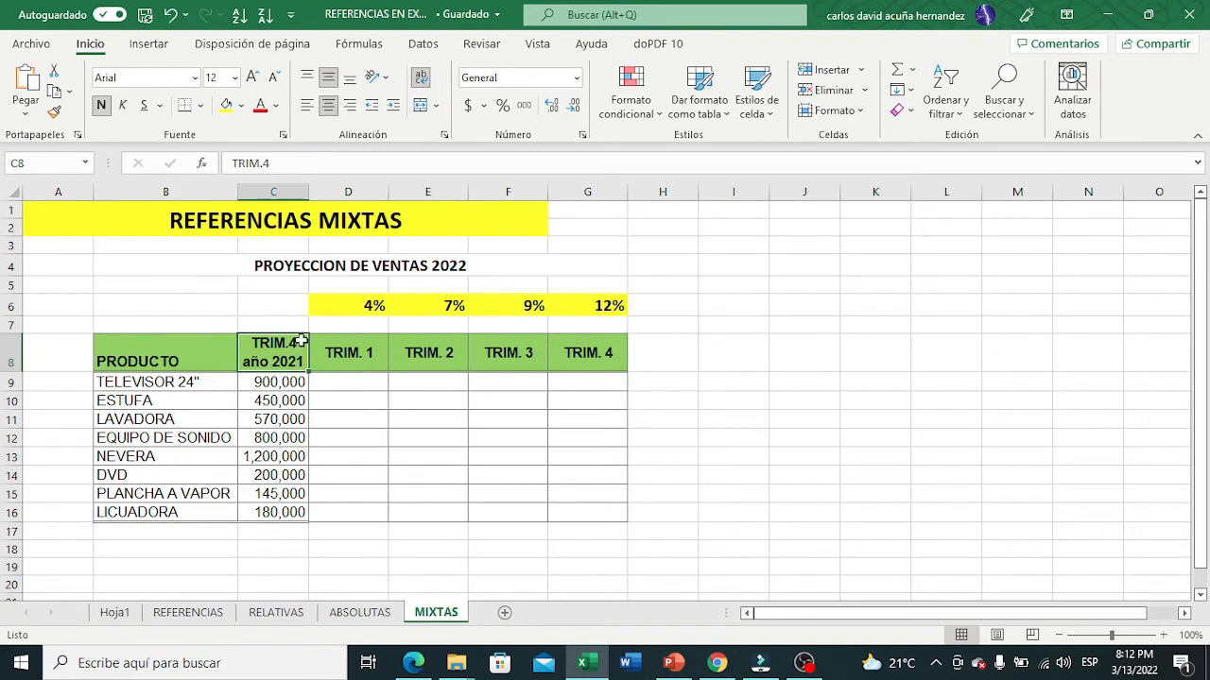
{"action": "left_click", "coordinate": [264, 383]}
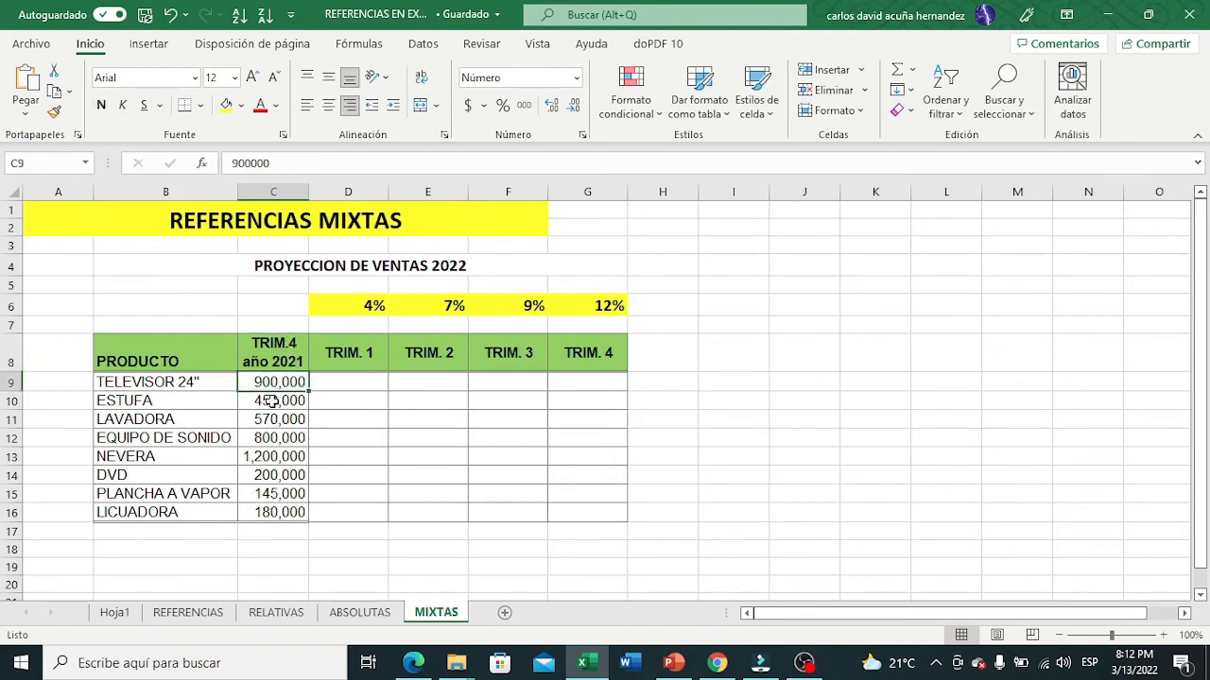
{"action": "left_click", "coordinate": [268, 400]}
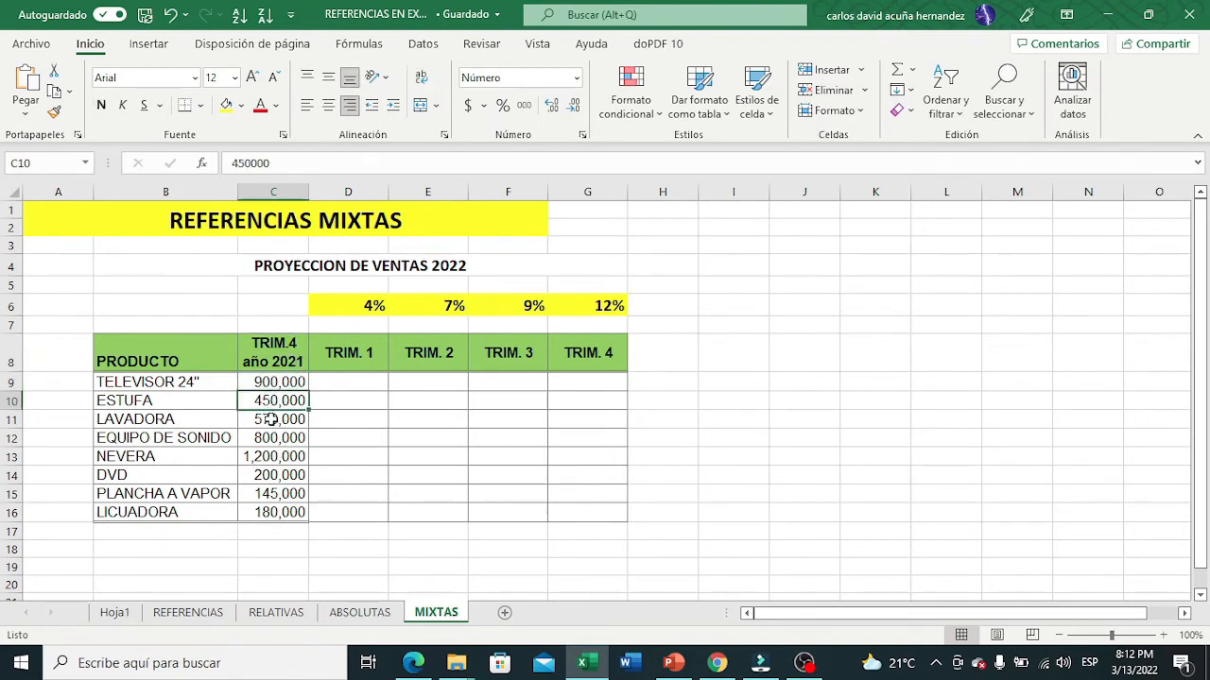
{"action": "left_click", "coordinate": [271, 419]}
{"action": "left_click", "coordinate": [274, 440]}
{"action": "left_click", "coordinate": [275, 512]}
Calculate the TELEVISOR 24" projection for TRIM. 1 in D9 with the formula =C9*D6
{"action": "left_click", "coordinate": [349, 389]}
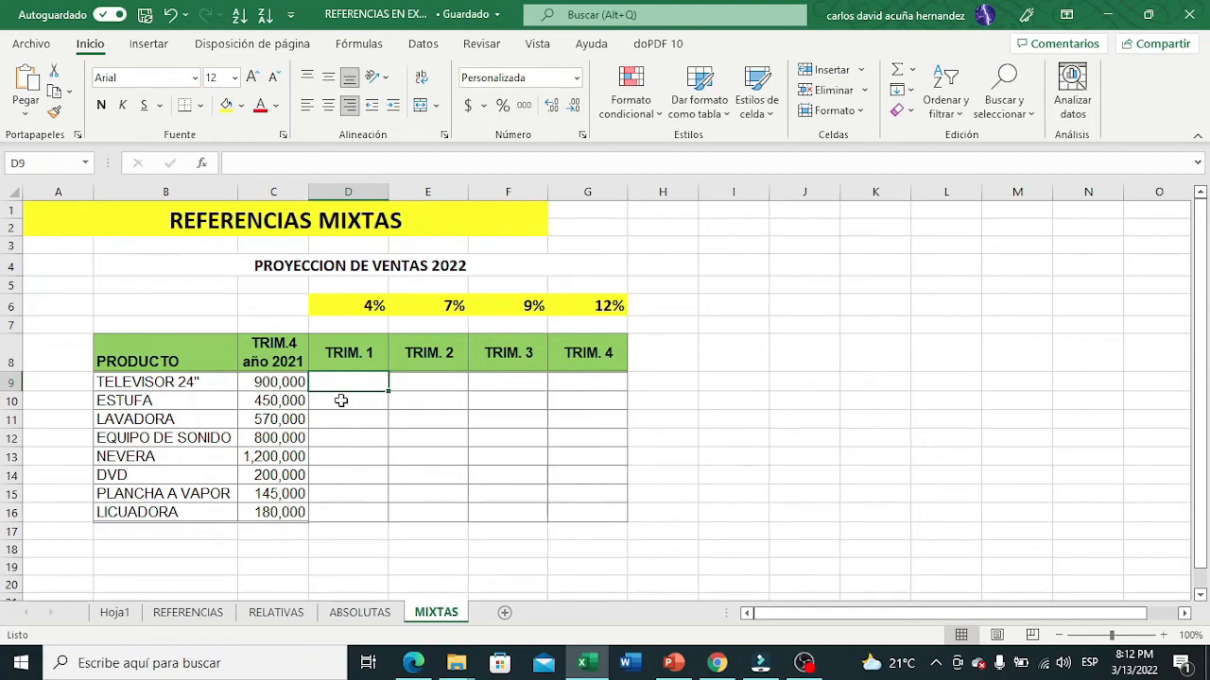
{"action": "type", "text": "="}
{"action": "left_click", "coordinate": [289, 384]}
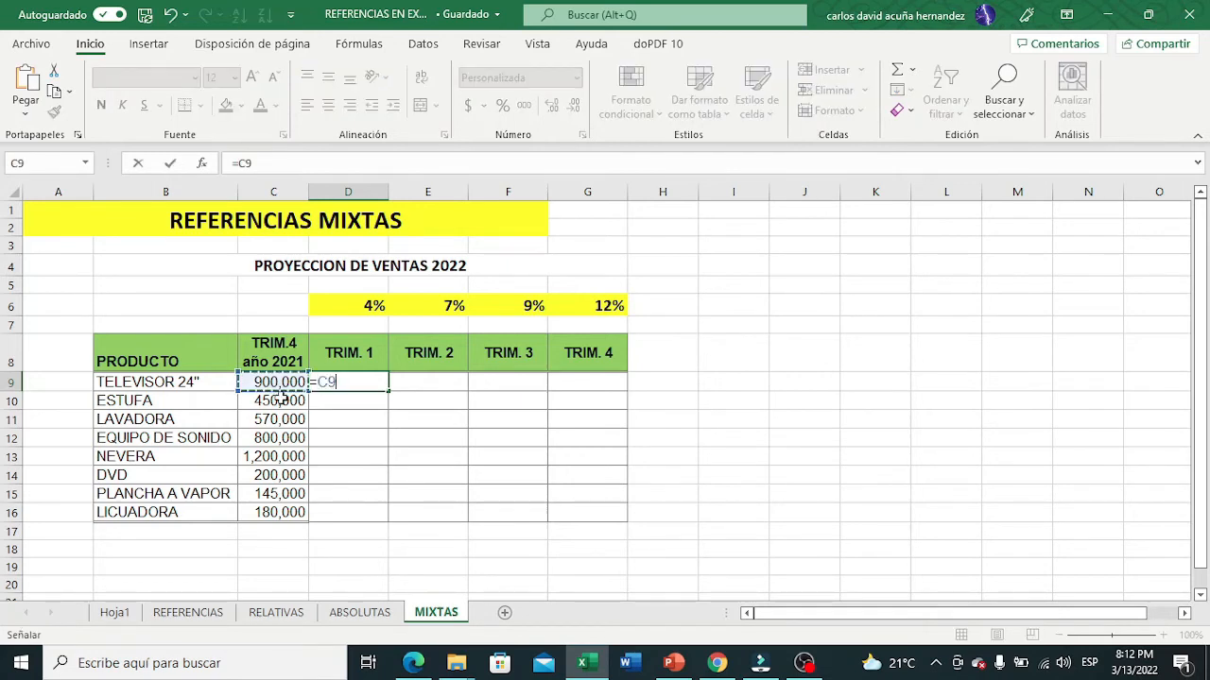
{"action": "type", "text": "*"}
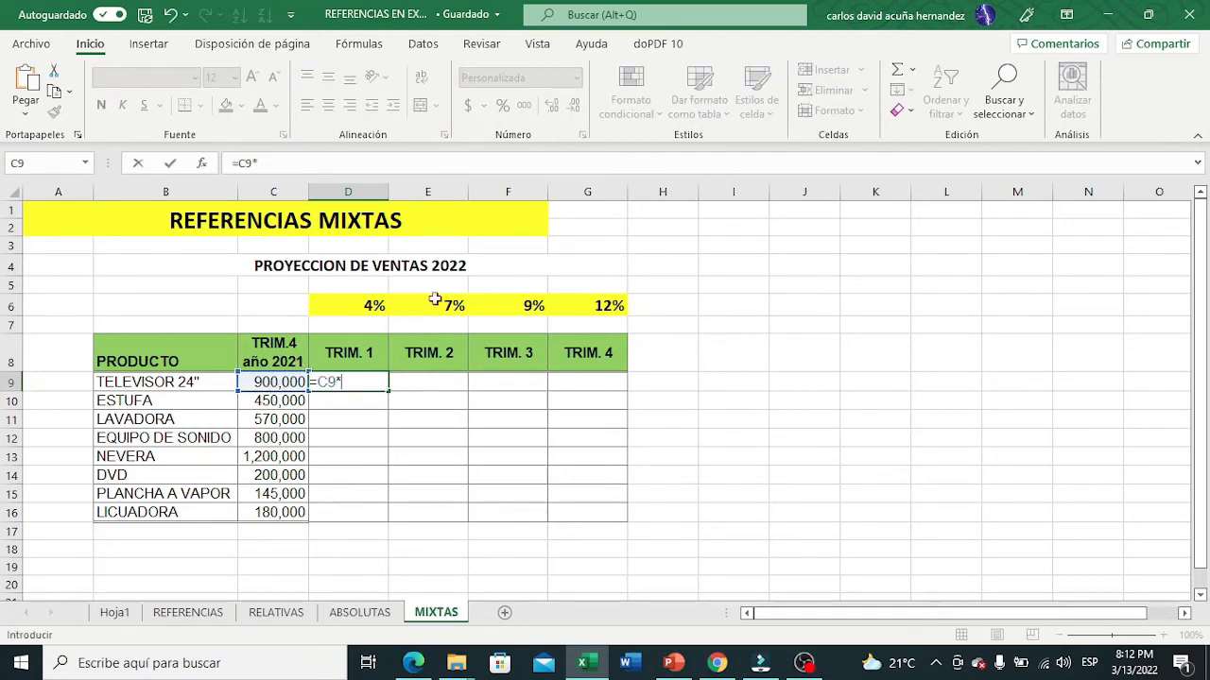
{"action": "left_click", "coordinate": [373, 307]}
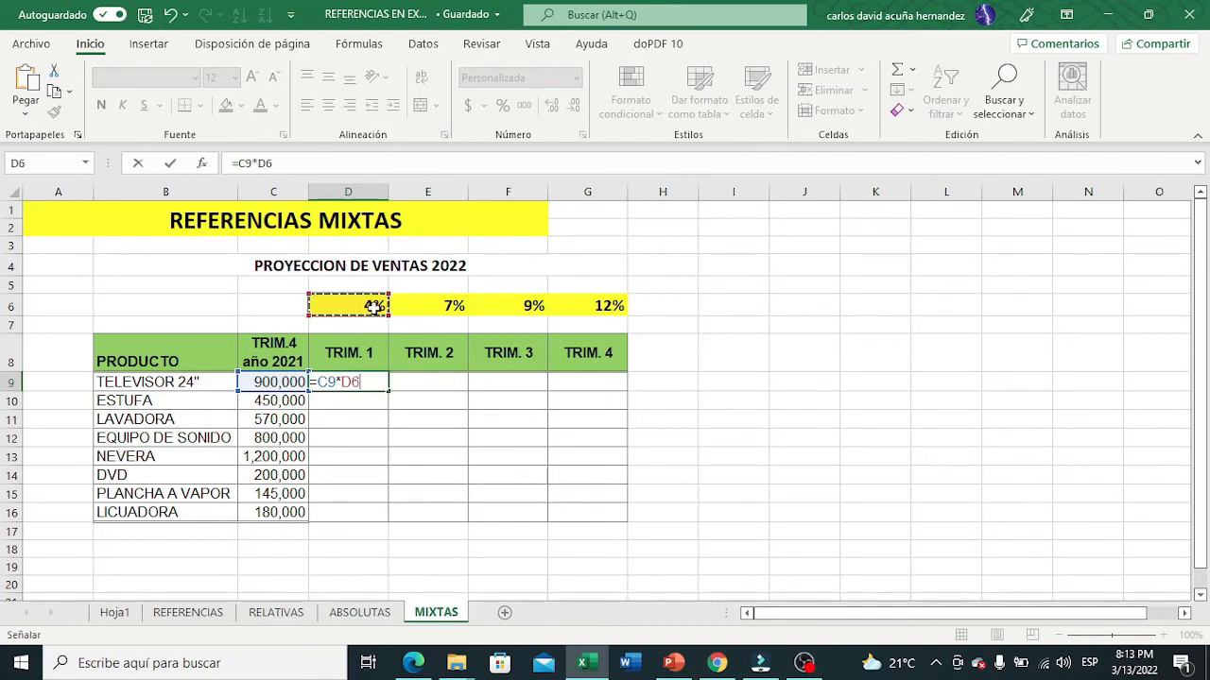
{"action": "key", "text": "Return"}
{"action": "key", "text": "Up"}
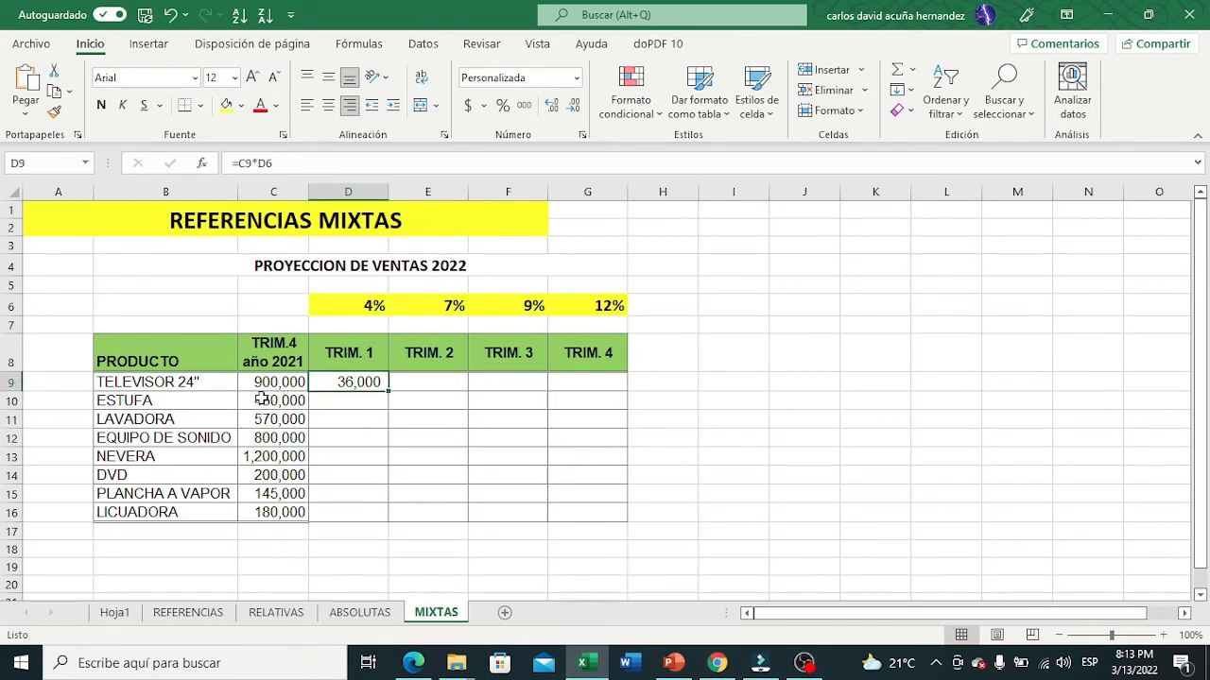
Fill the D9 formula down through D16 and inspect the cell references in D9 and D10
{"action": "left_click_drag", "start_coordinate": [388, 390], "coordinate": [395, 518]}
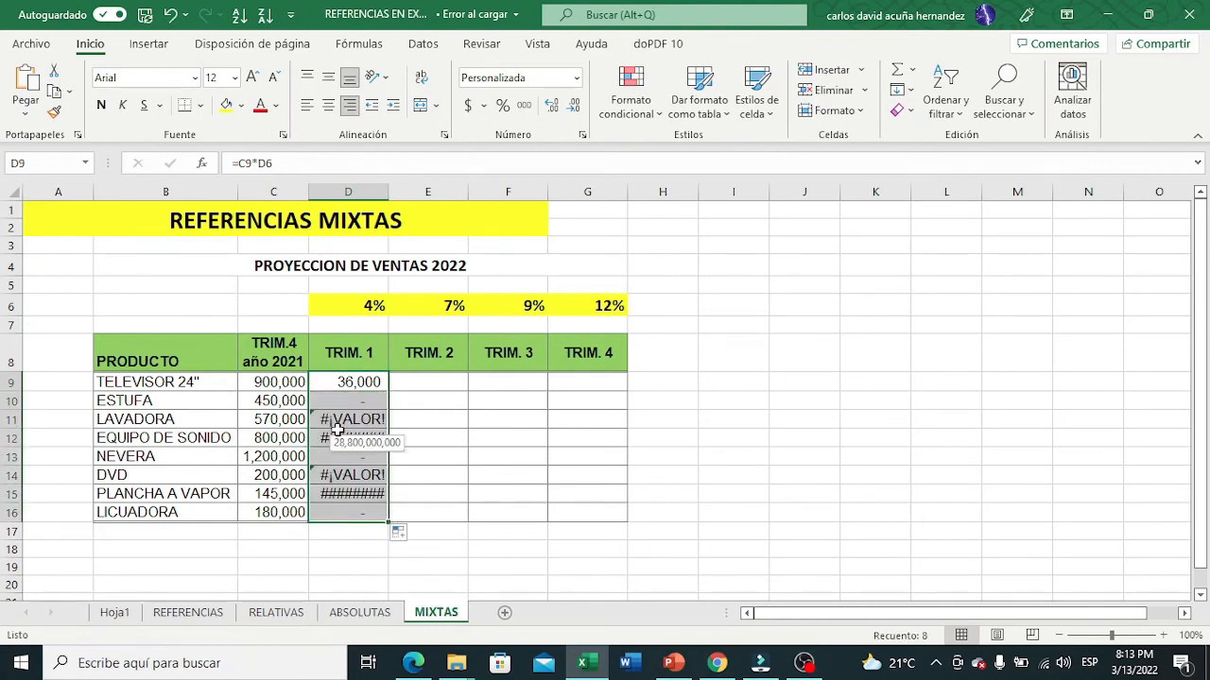
{"action": "key", "text": "F2"}
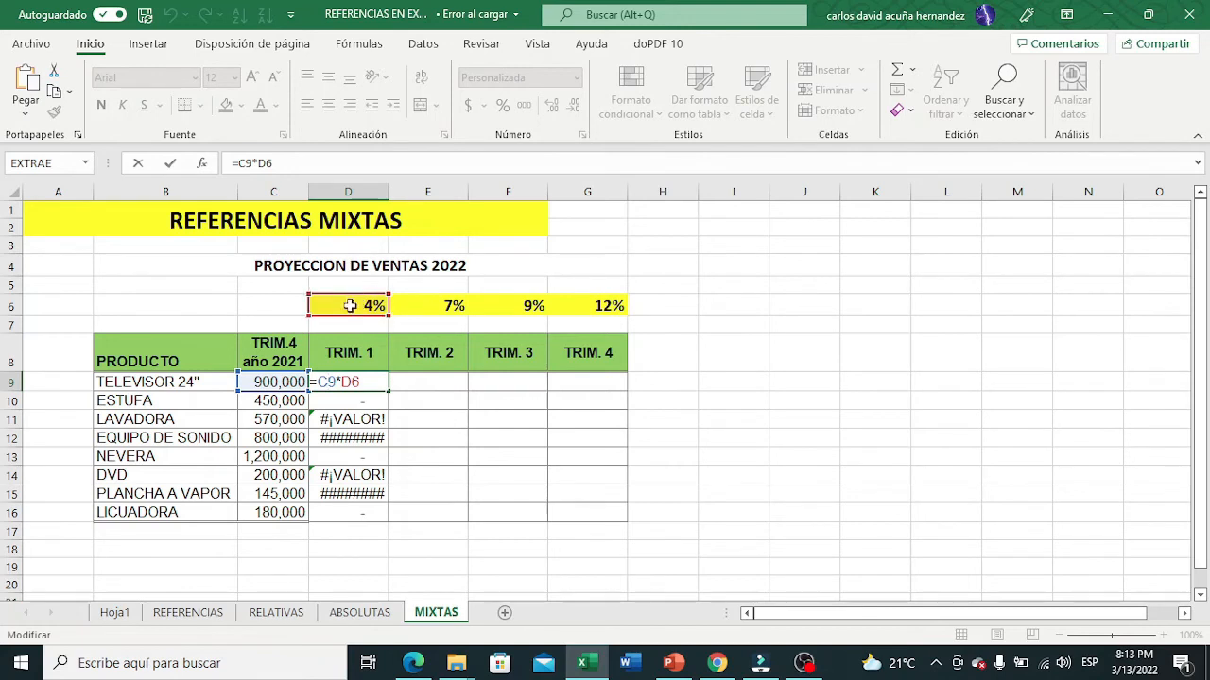
{"action": "key", "text": "Return"}
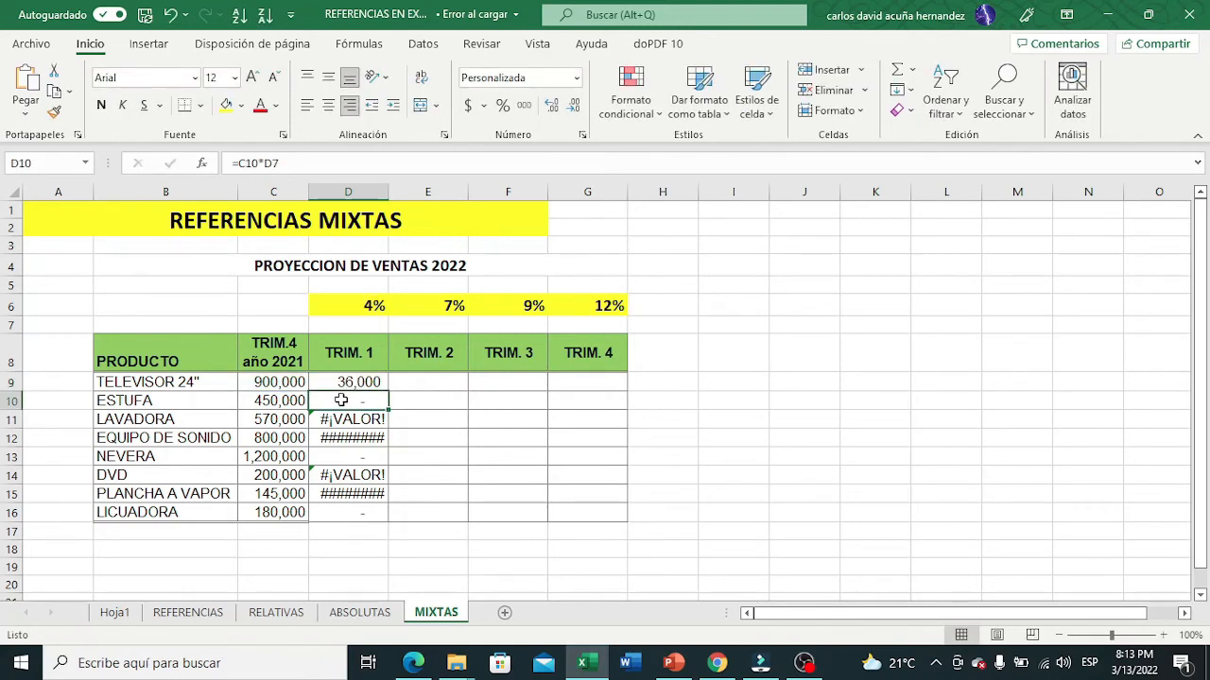
{"action": "double_click", "coordinate": [341, 401]}
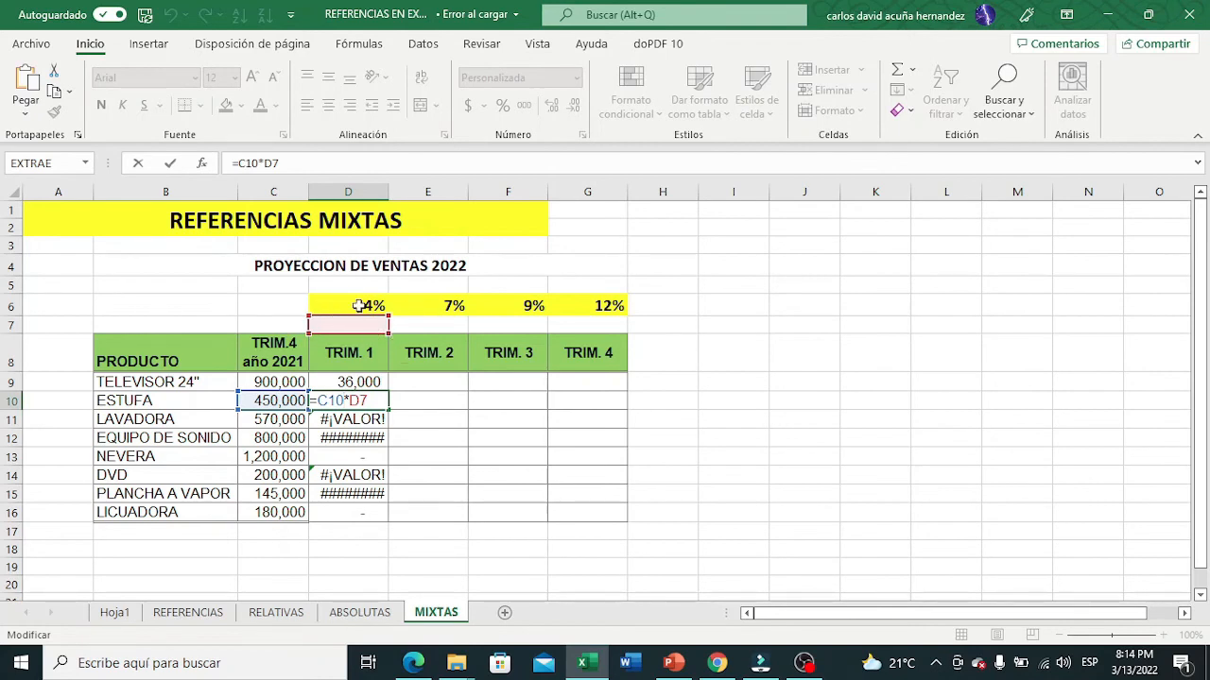
{"action": "left_click", "coordinate": [359, 305]}
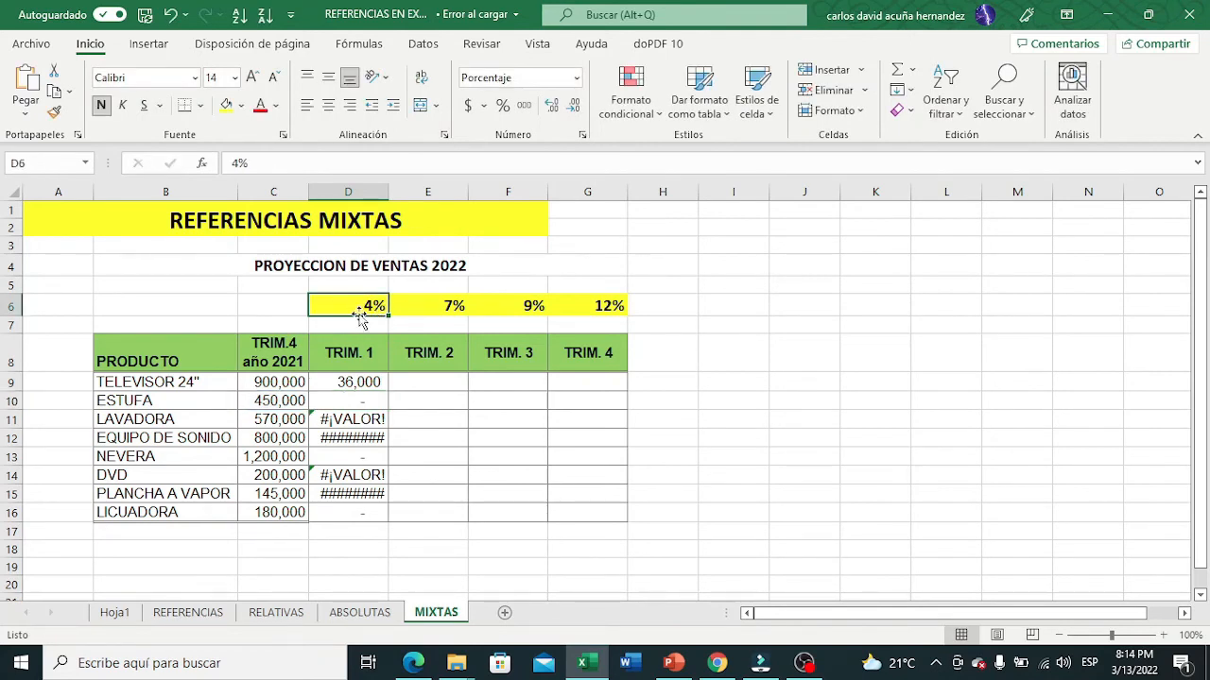
Make the percentage reference in the D9 formula absolute, so that it reads =C9*$D$6
{"action": "double_click", "coordinate": [353, 382]}
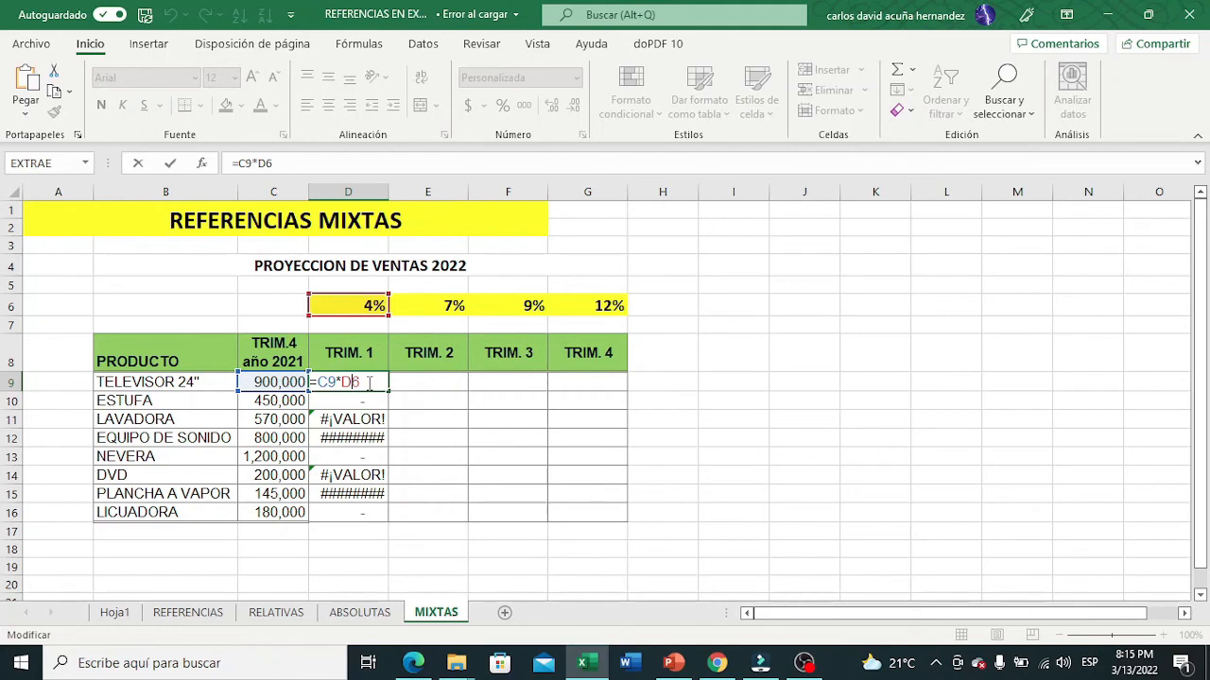
{"action": "key", "text": "F4"}
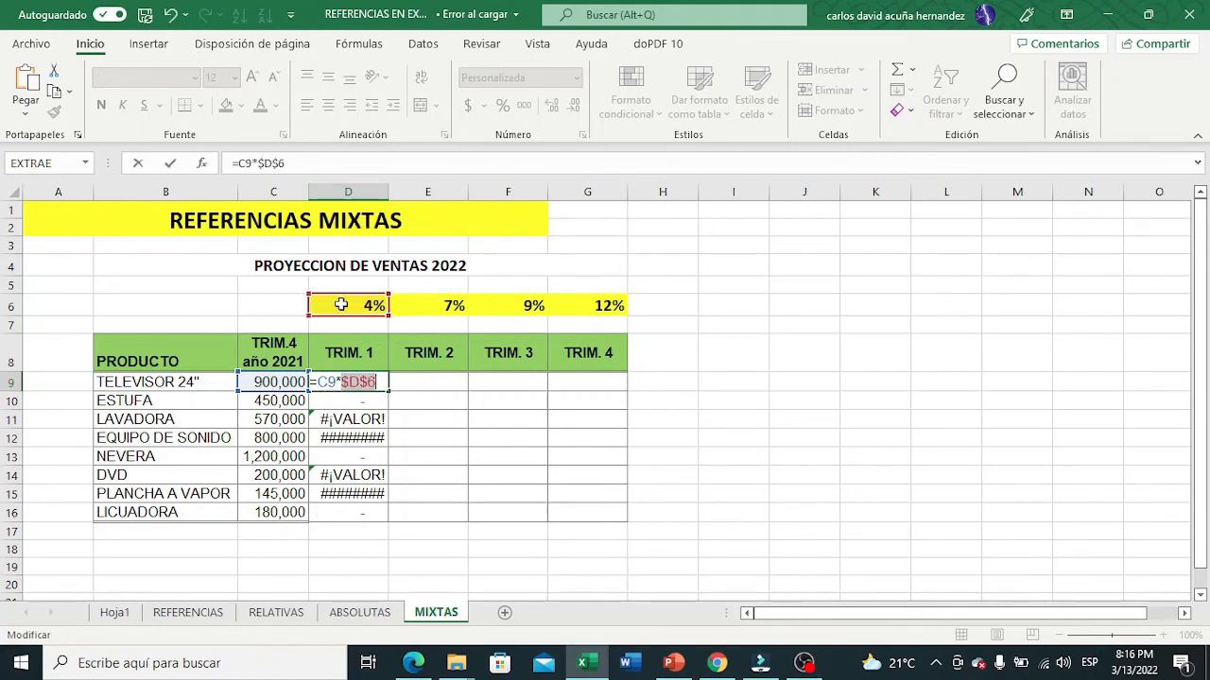
{"action": "key", "text": "Return"}
Examine quarter columns D to G and how the base value in C9 pairs with the percentages in D6 and E6
{"action": "left_click", "coordinate": [347, 192]}
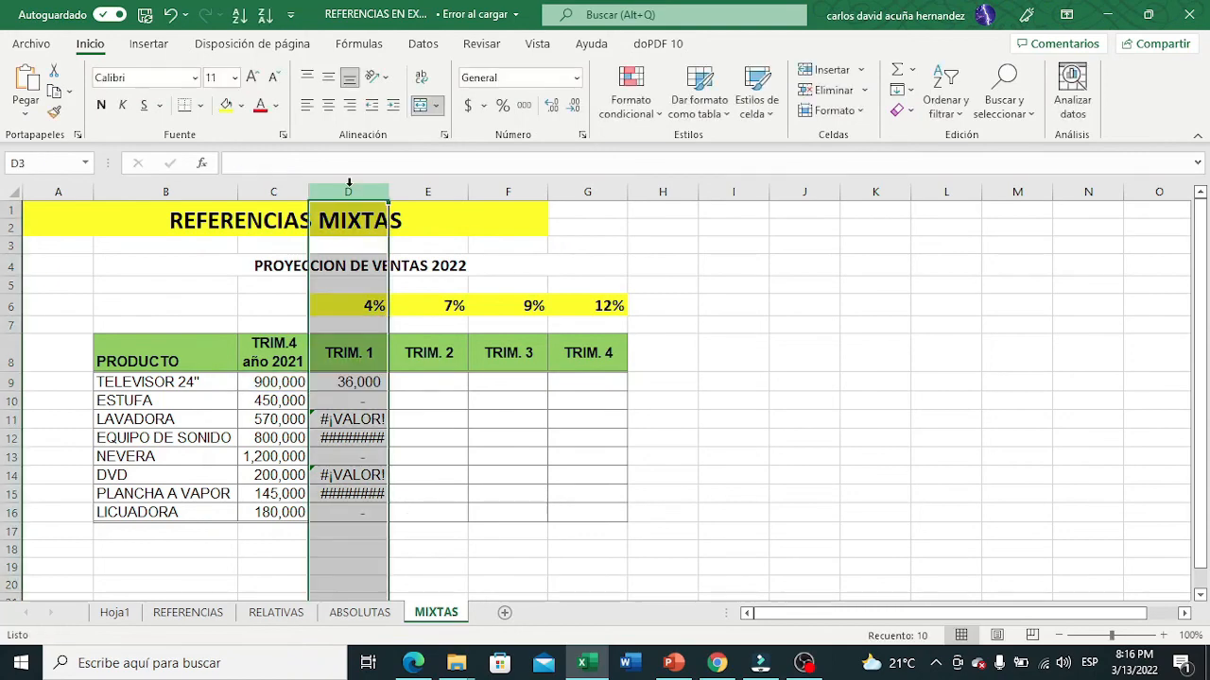
{"action": "left_click", "coordinate": [422, 192]}
{"action": "left_click", "coordinate": [504, 192]}
{"action": "left_click", "coordinate": [572, 194]}
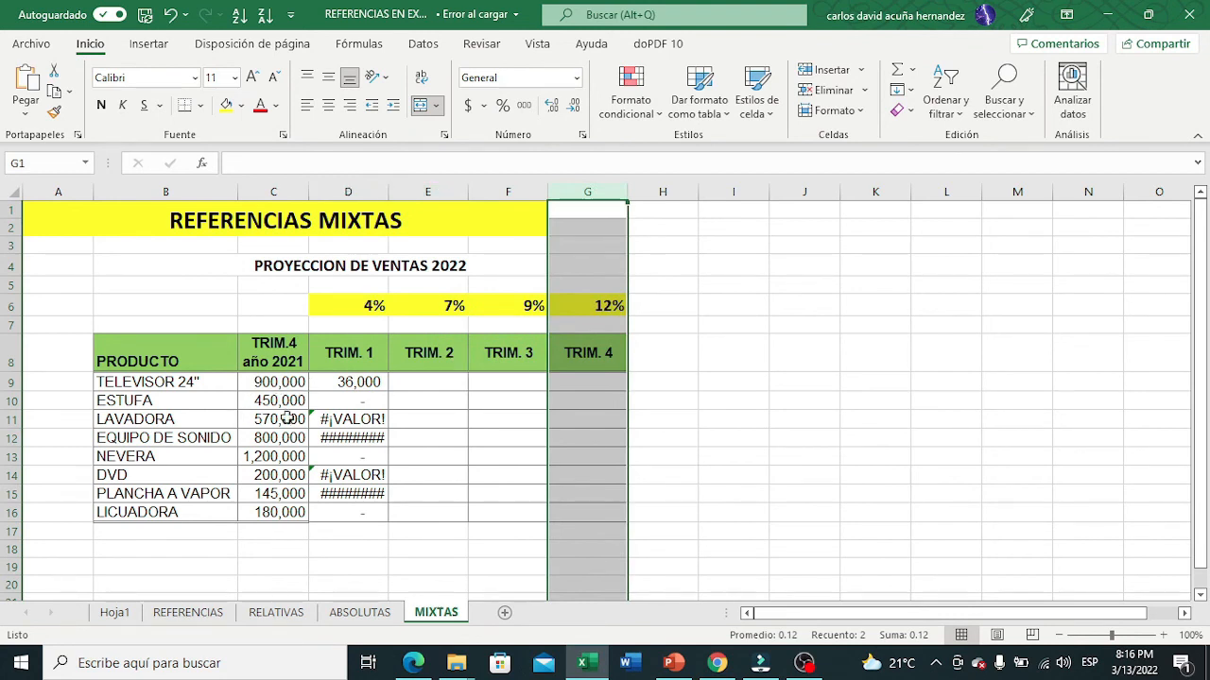
{"action": "left_click", "coordinate": [280, 384]}
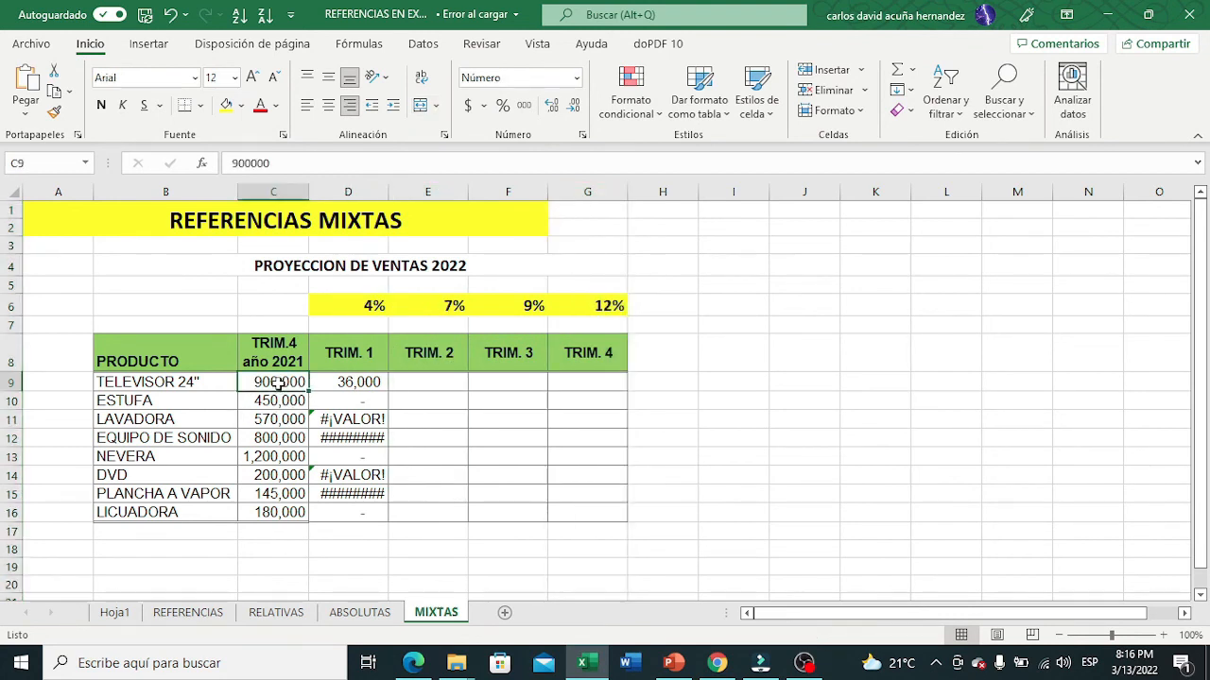
{"action": "left_click", "coordinate": [382, 304]}
{"action": "left_click", "coordinate": [284, 382]}
{"action": "left_click", "coordinate": [440, 312]}
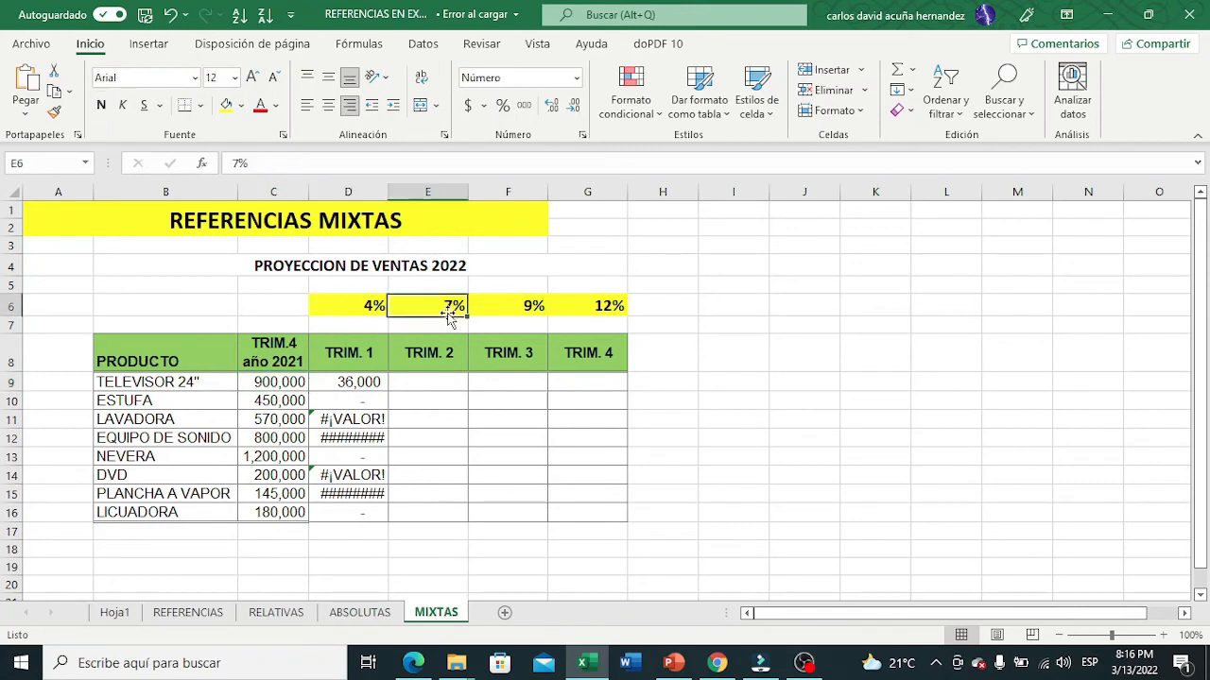
{"action": "left_click", "coordinate": [280, 379]}
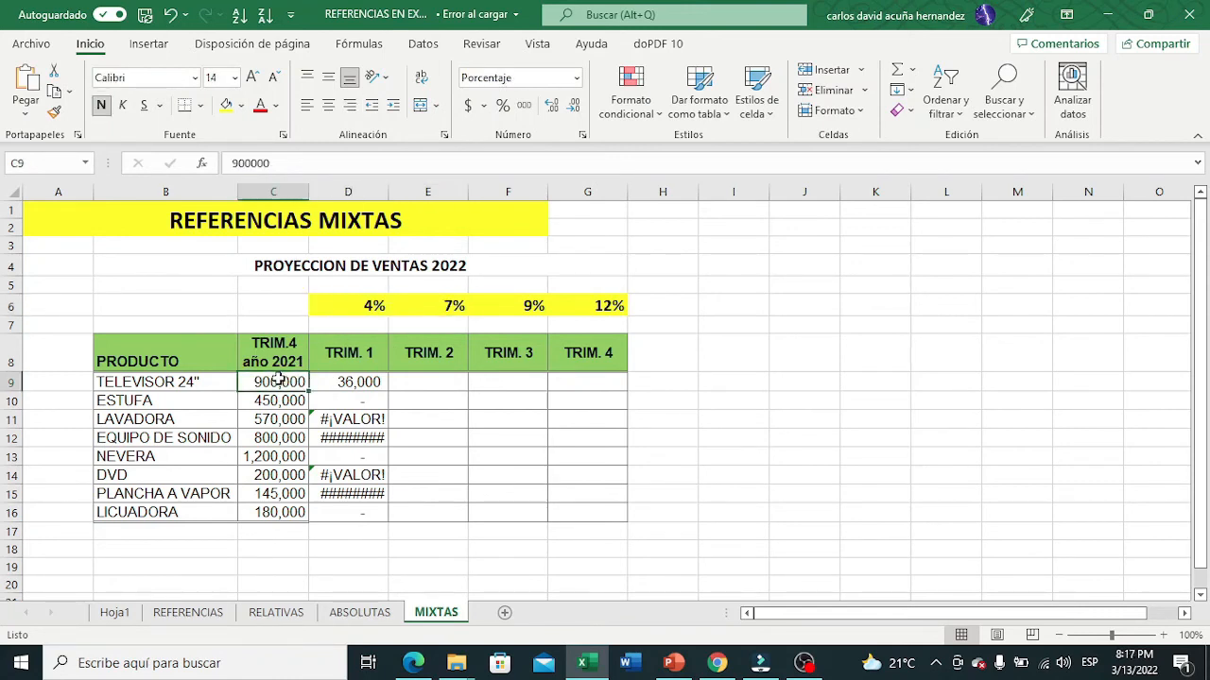
Examine how the percentages stay in row 6 while their column changes from D to G against the base value in C9
{"action": "left_click", "coordinate": [531, 309]}
{"action": "left_click", "coordinate": [265, 387]}
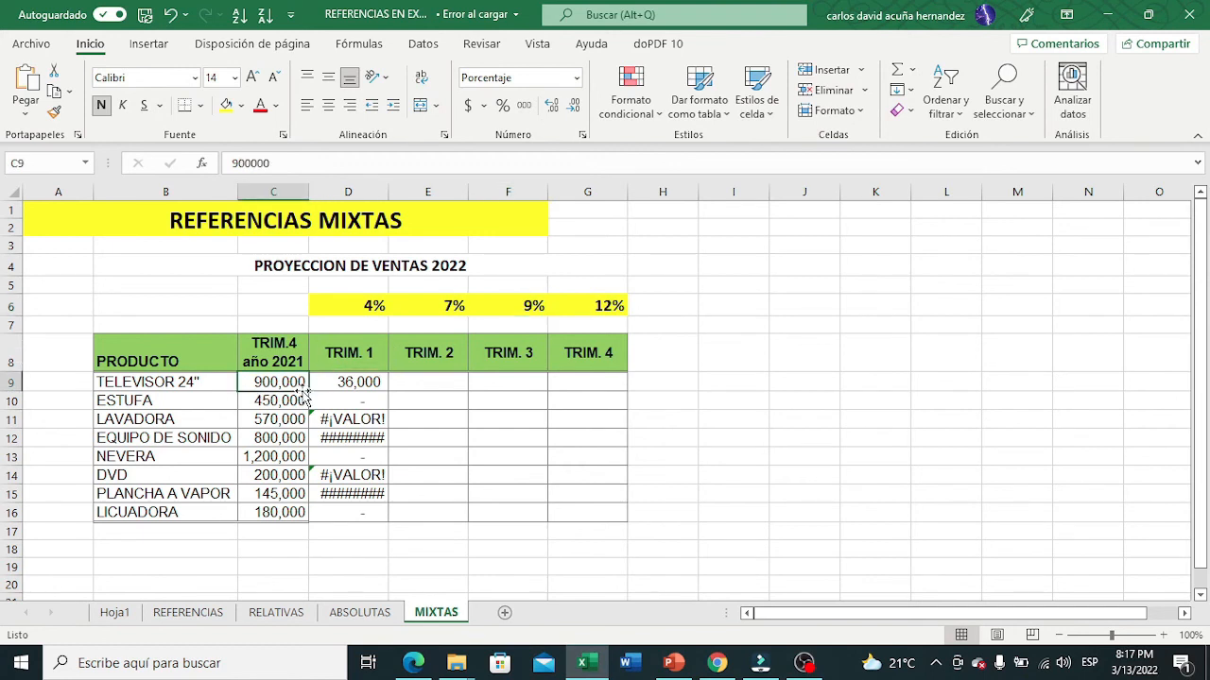
{"action": "left_click", "coordinate": [620, 308]}
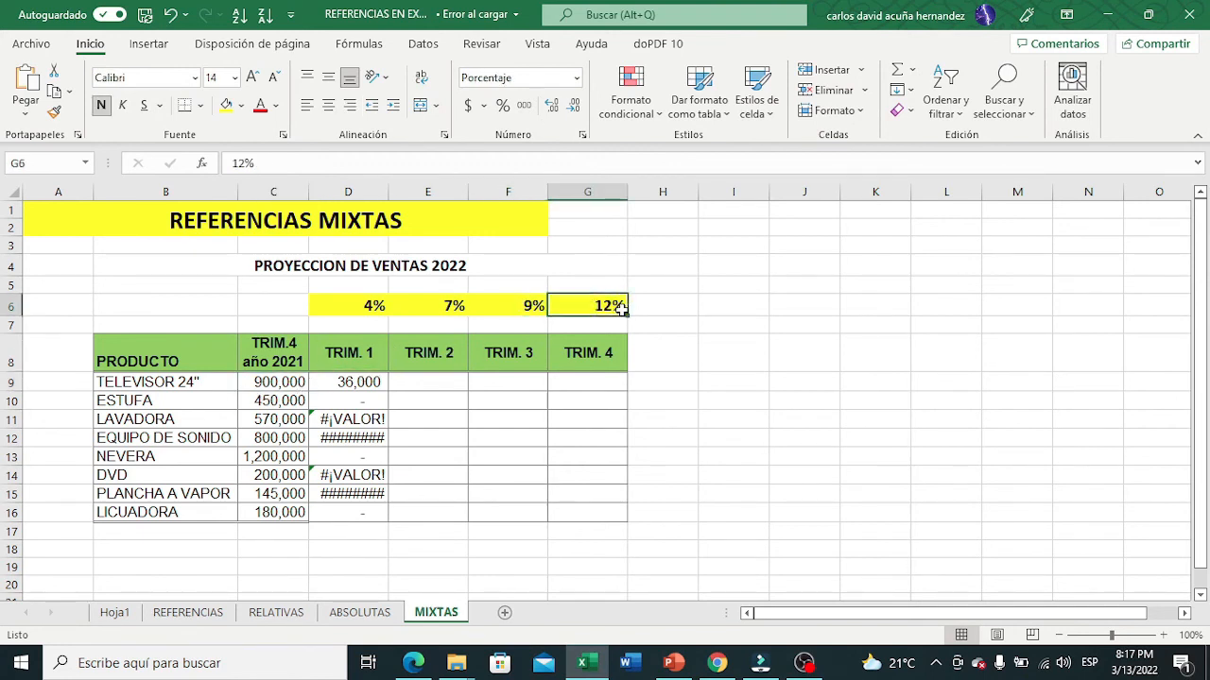
{"action": "left_click", "coordinate": [352, 192]}
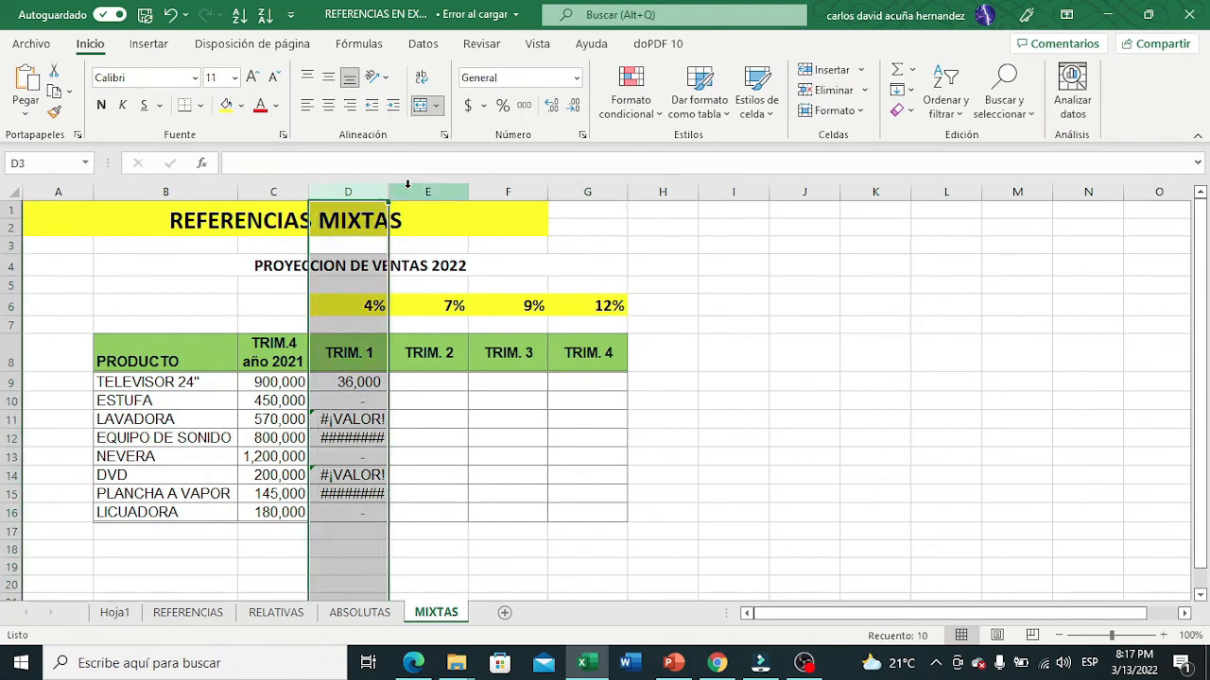
{"action": "left_click", "coordinate": [414, 189]}
{"action": "left_click", "coordinate": [491, 189]}
{"action": "left_click", "coordinate": [566, 190]}
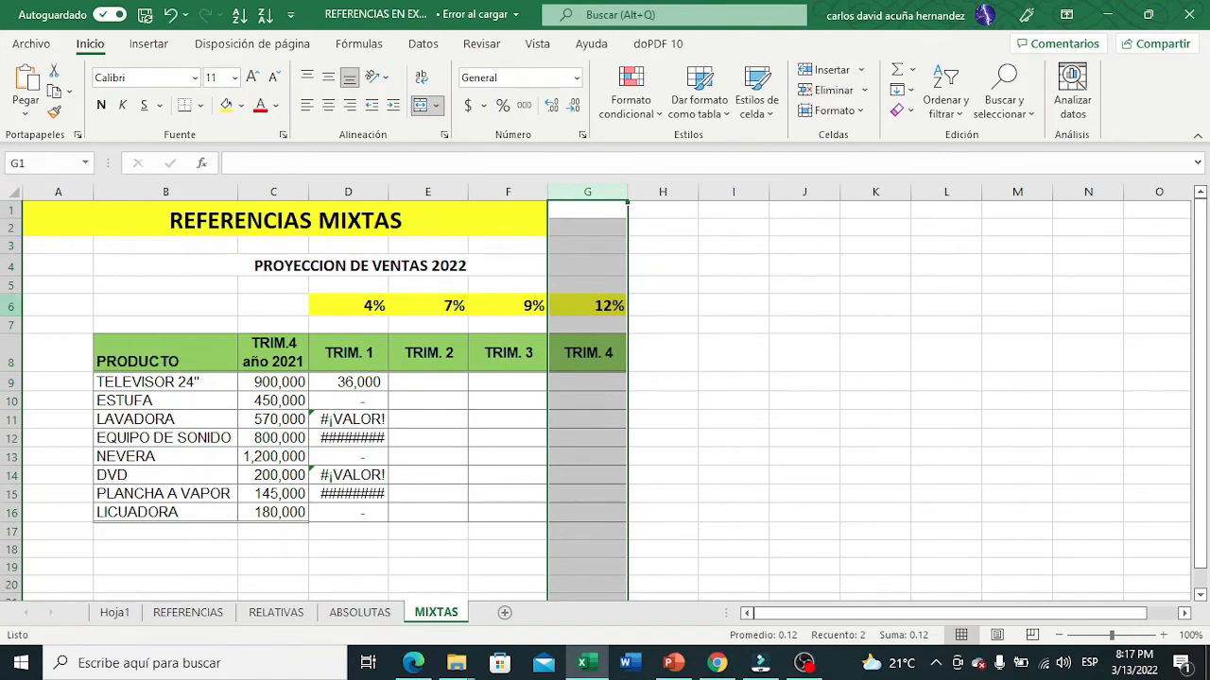
{"action": "left_click", "coordinate": [24, 306]}
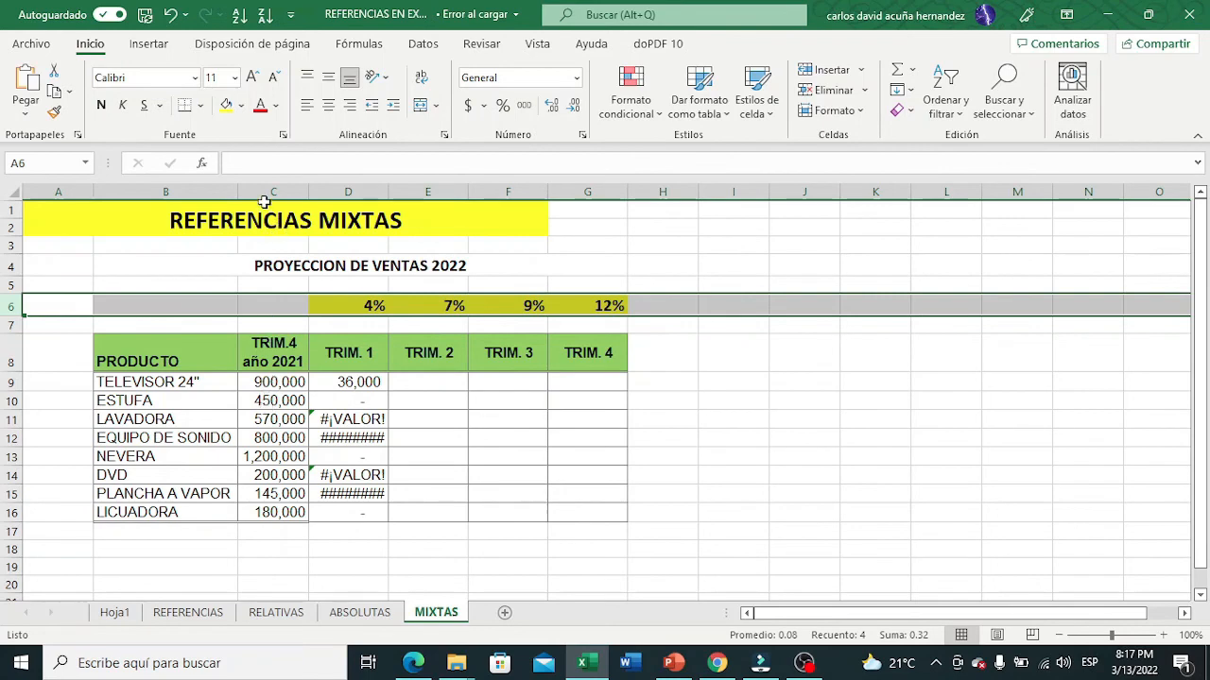
Check the references in the D9 formula and examine how the base values stay in column C while their row changes from product to product
{"action": "double_click", "coordinate": [327, 381]}
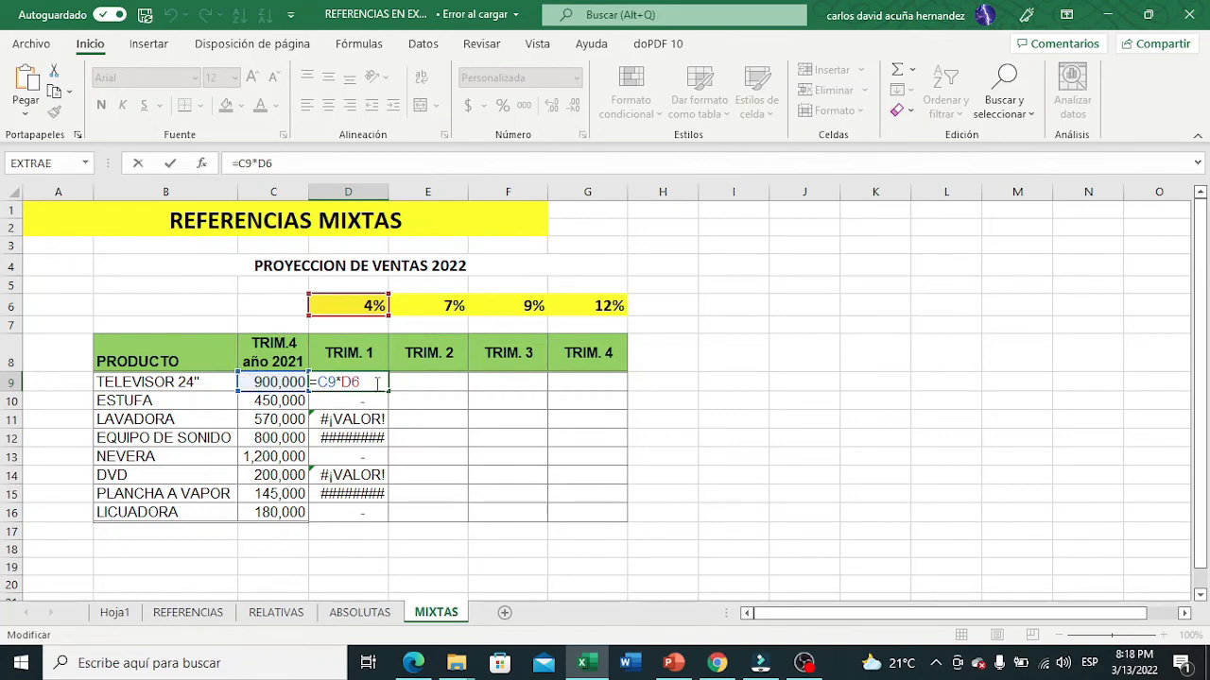
{"action": "left_click", "coordinate": [273, 192]}
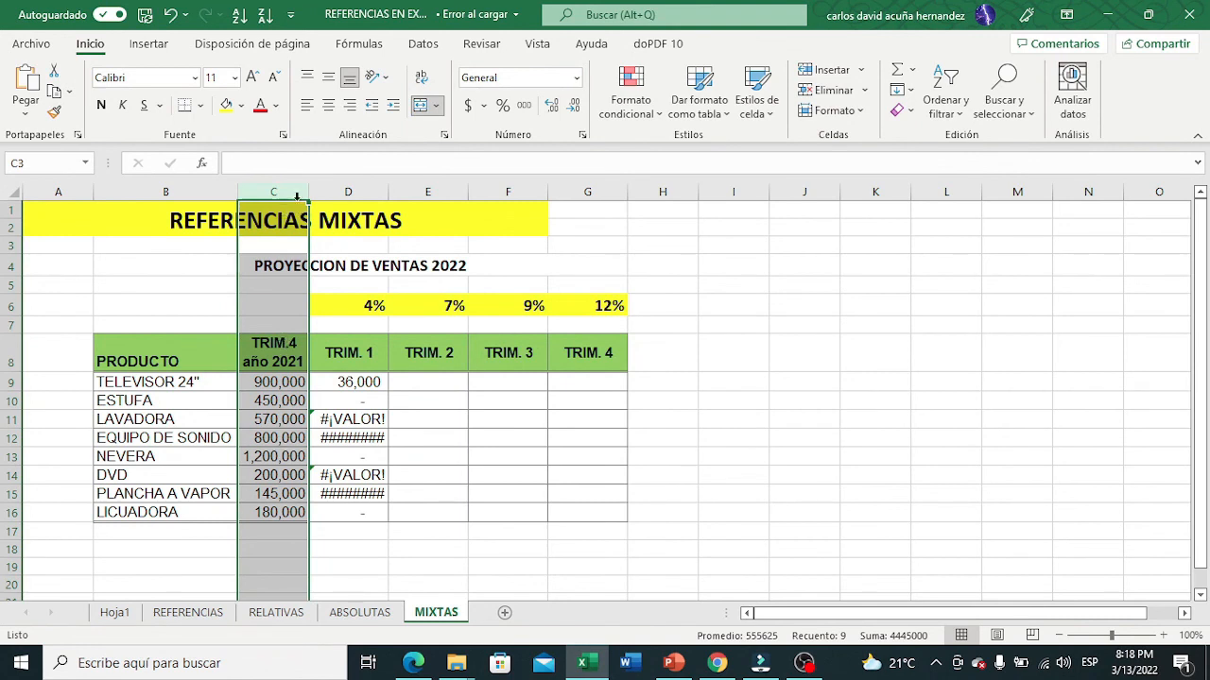
{"action": "left_click", "coordinate": [279, 384]}
{"action": "left_click", "coordinate": [278, 440]}
{"action": "left_click", "coordinate": [282, 456]}
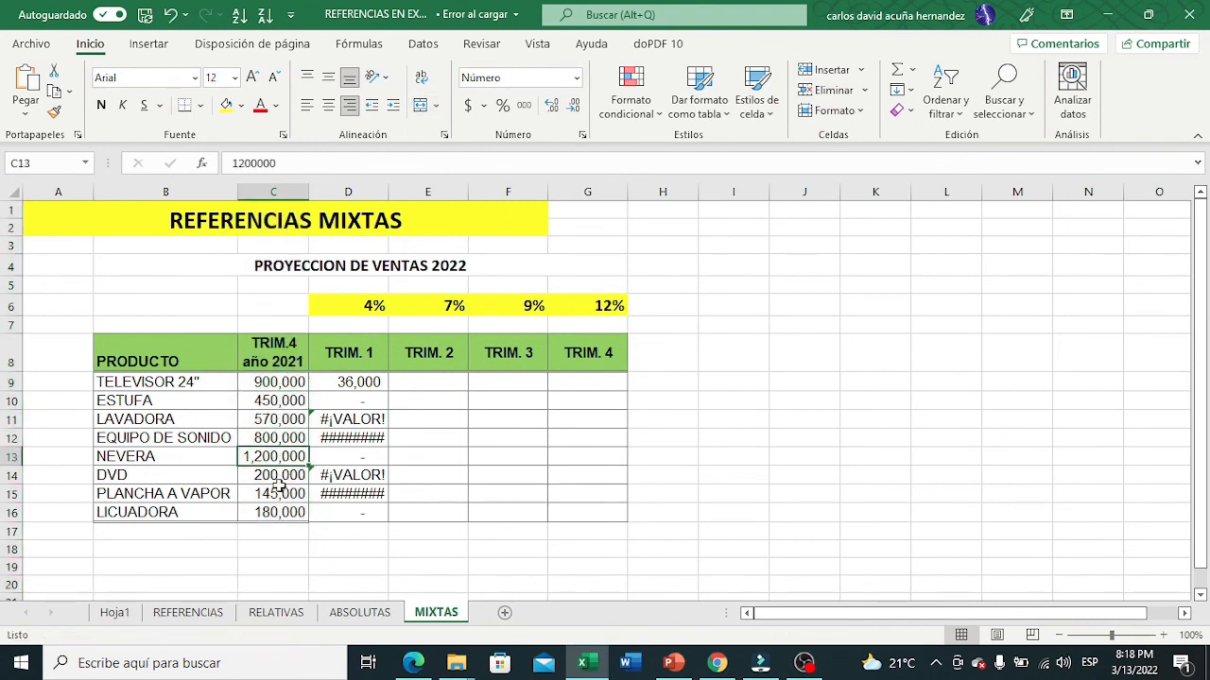
{"action": "left_click", "coordinate": [279, 477]}
{"action": "left_click", "coordinate": [274, 531]}
{"action": "left_click", "coordinate": [11, 381]}
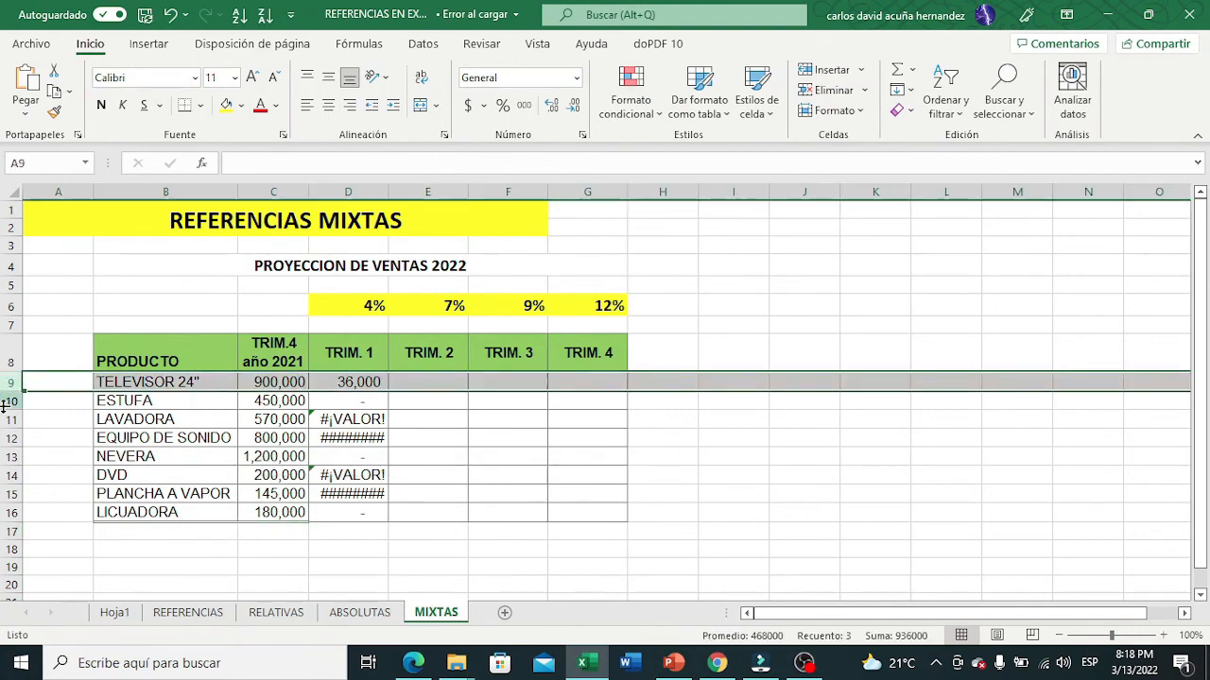
{"action": "left_click", "coordinate": [6, 402]}
{"action": "left_click", "coordinate": [6, 437]}
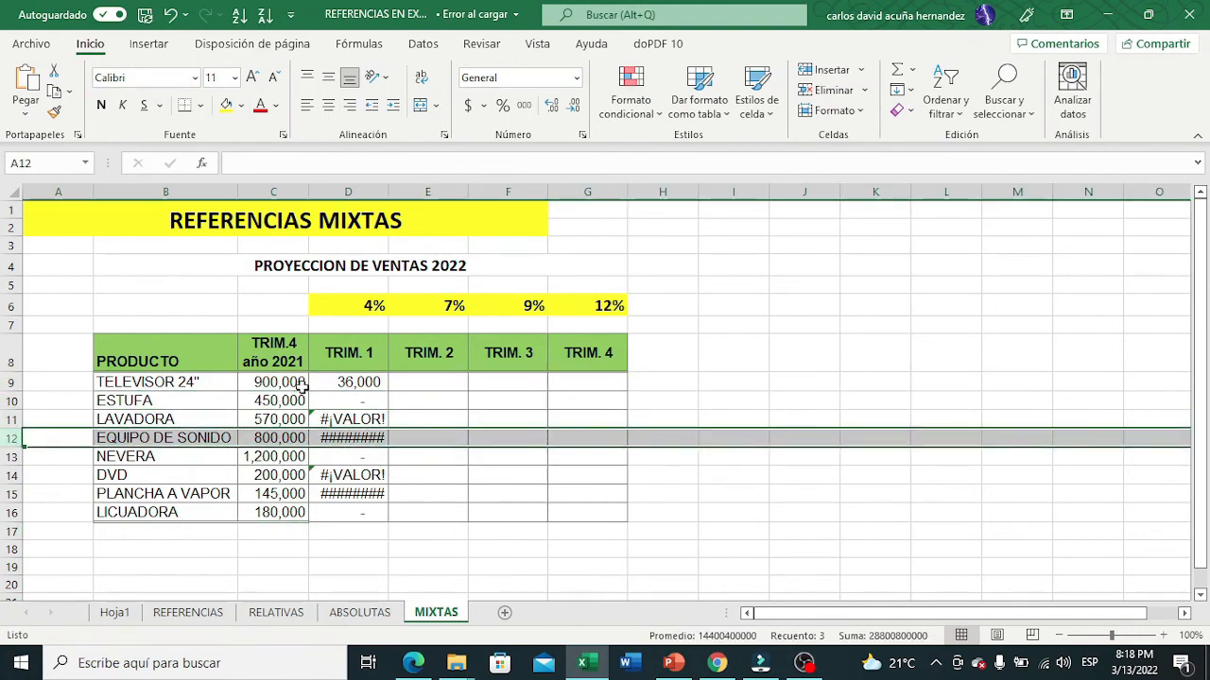
{"action": "left_click", "coordinate": [266, 388]}
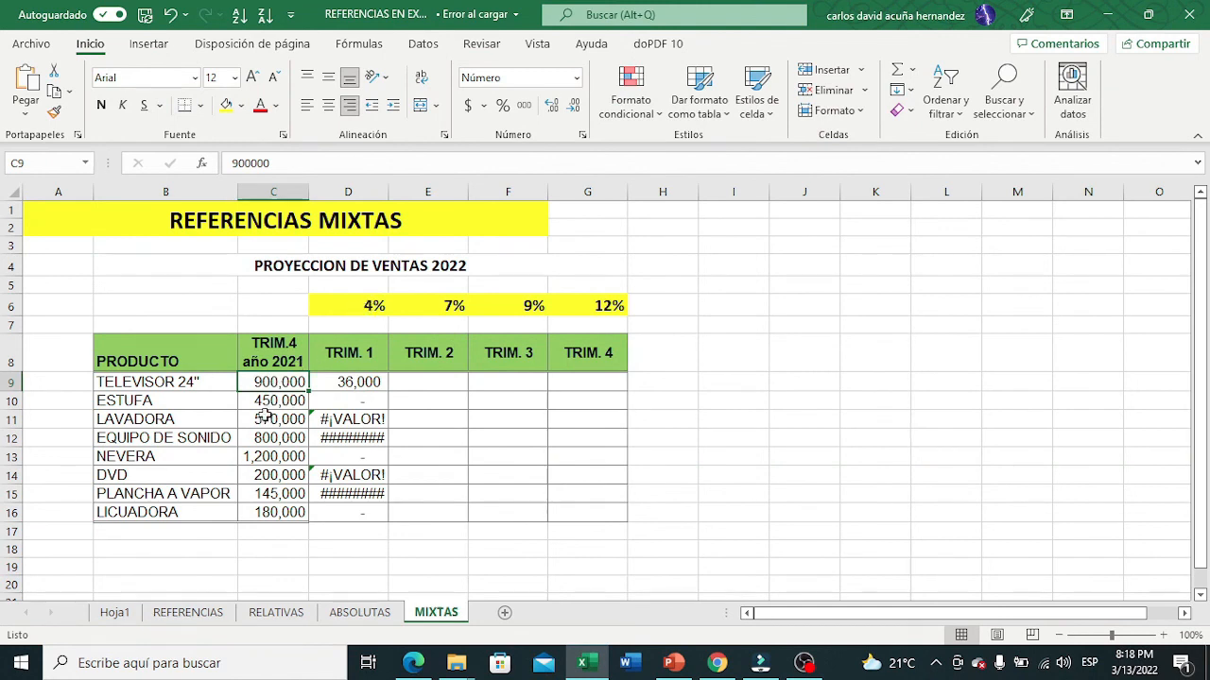
{"action": "left_click", "coordinate": [272, 403]}
{"action": "left_click", "coordinate": [276, 386]}
{"action": "left_click", "coordinate": [273, 404]}
{"action": "left_click", "coordinate": [275, 418]}
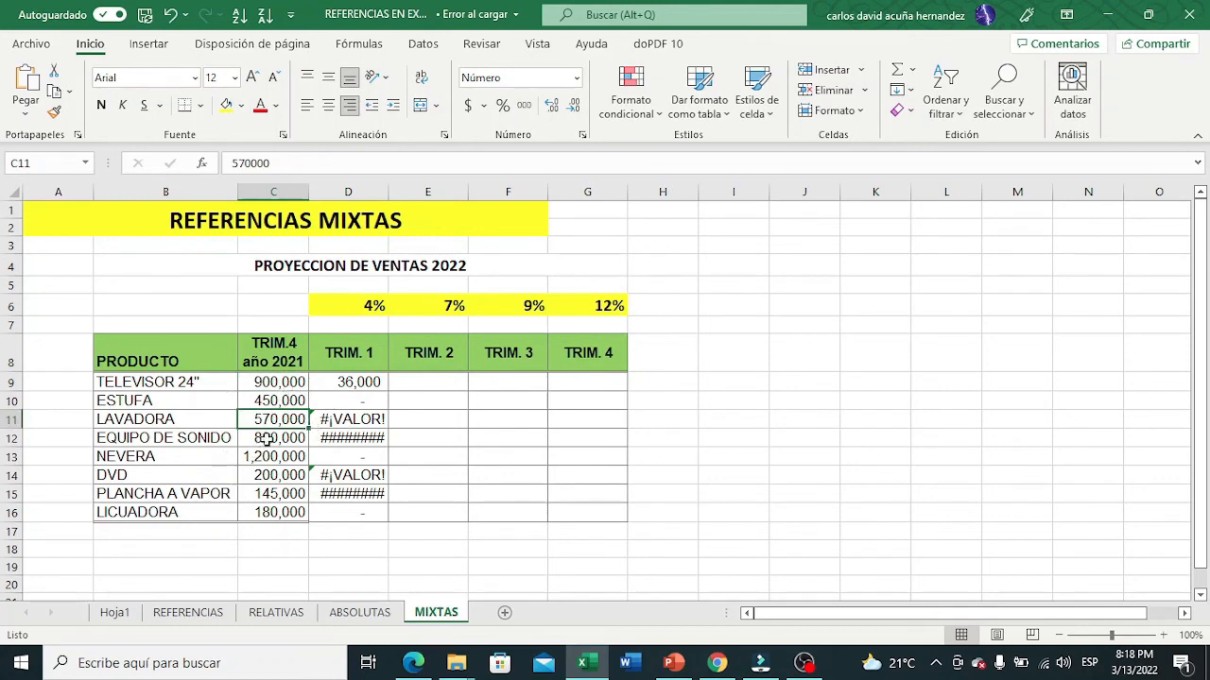
{"action": "left_click", "coordinate": [13, 401]}
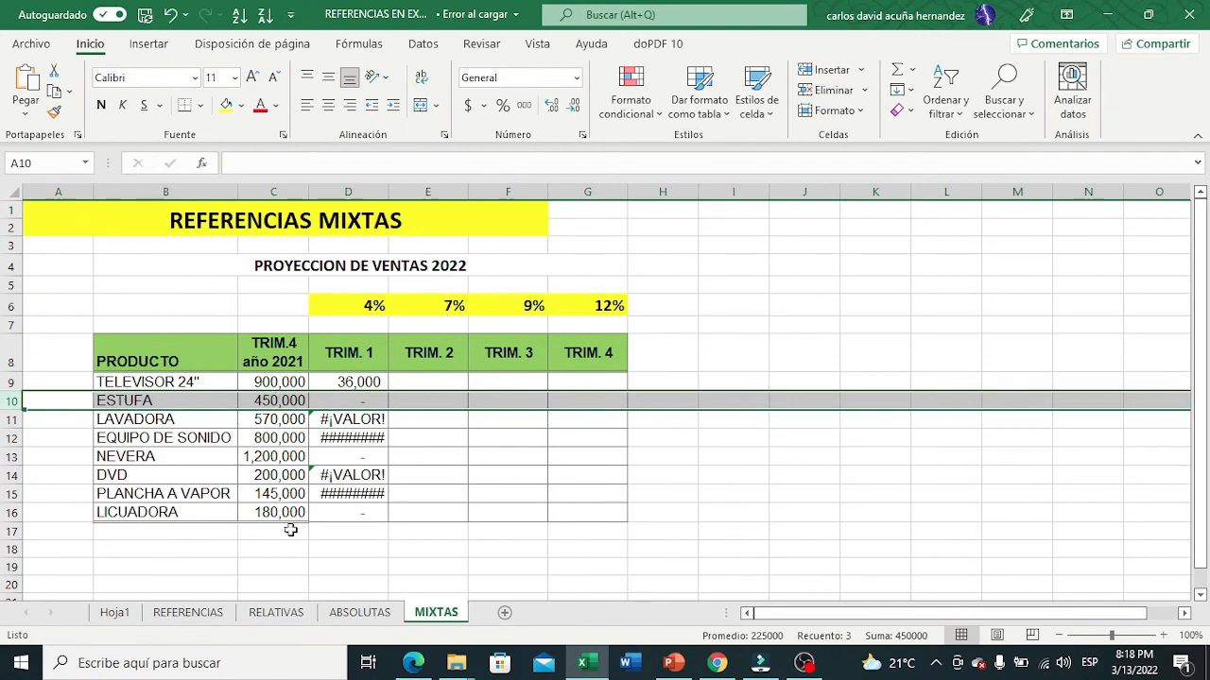
{"action": "left_click", "coordinate": [273, 193]}
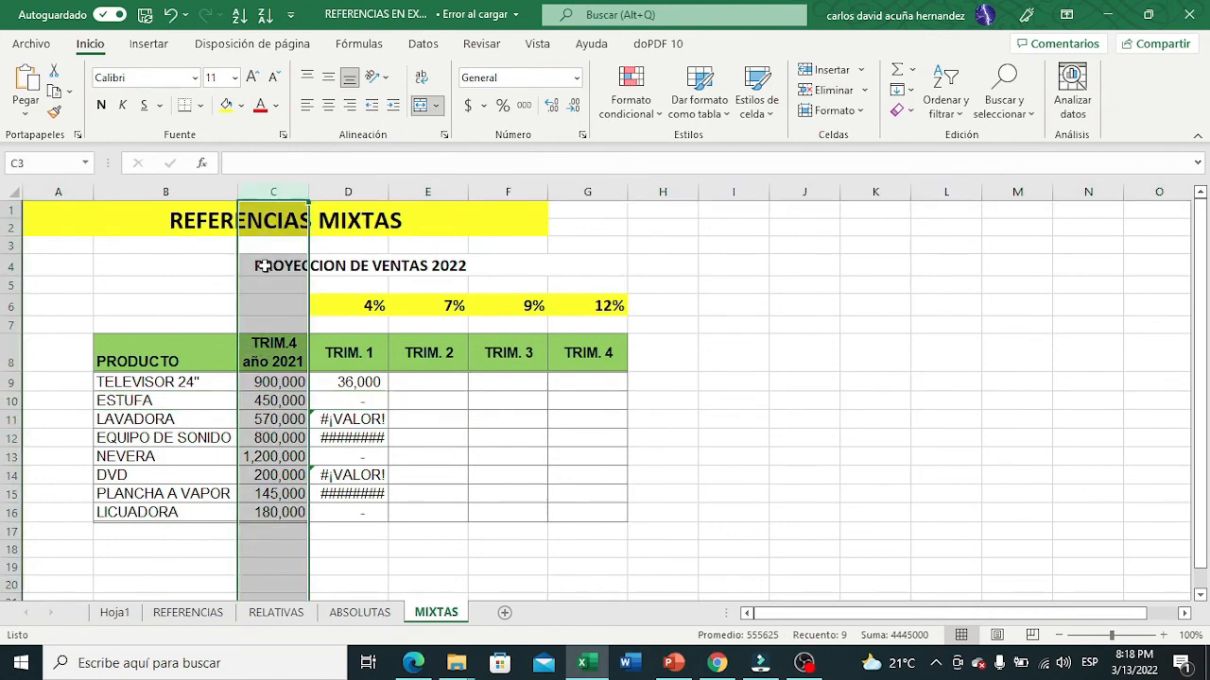
Change the D9 formula to the mixed references =$C9*D$6 and fill it across the whole projection range D9:G16
{"action": "left_click", "coordinate": [365, 382]}
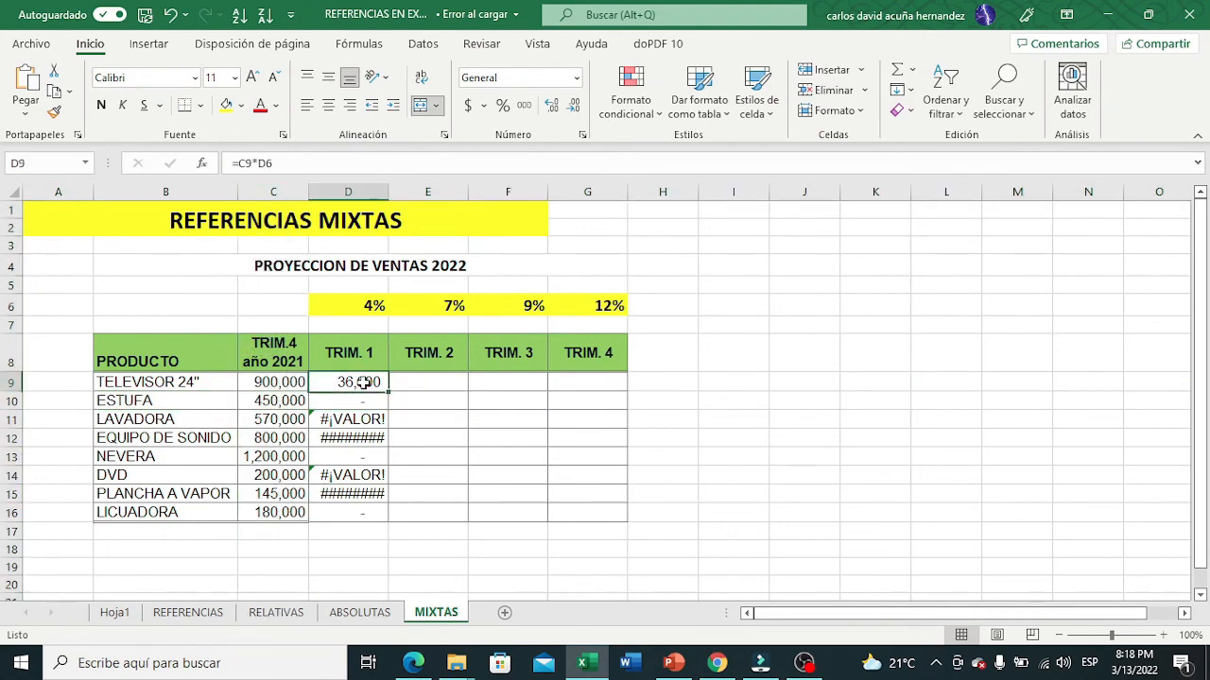
{"action": "double_click", "coordinate": [365, 382]}
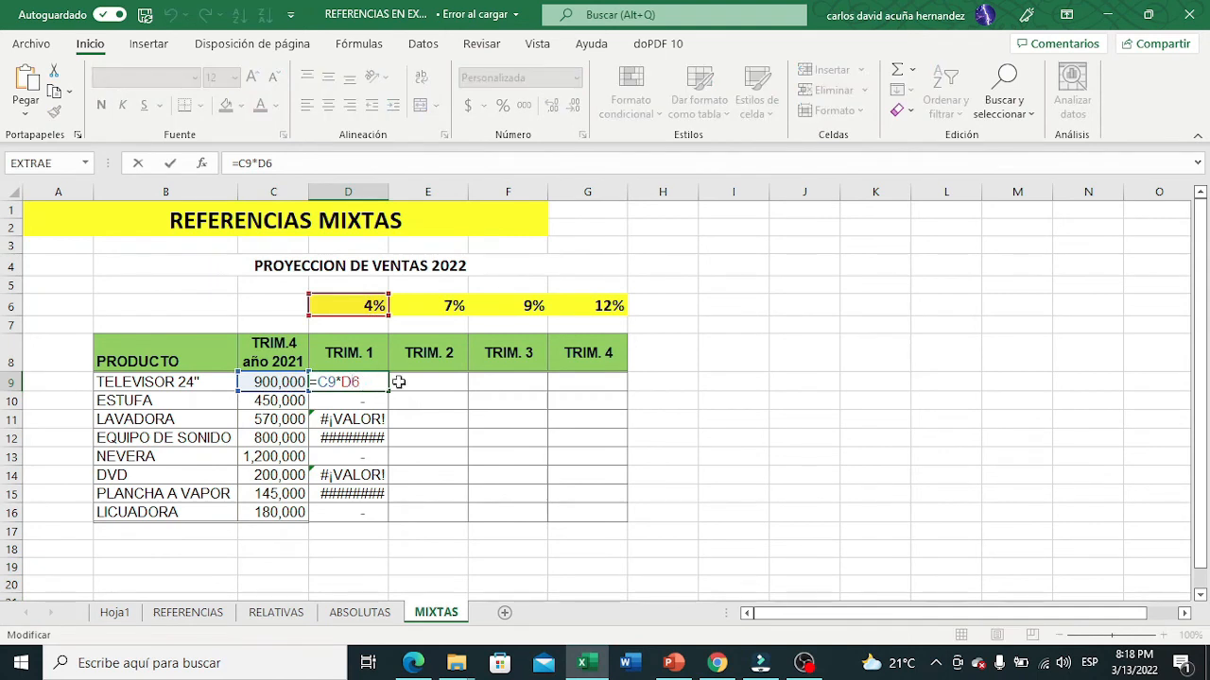
{"action": "key", "text": "F4"}
{"action": "key", "text": "F4"}
{"action": "key", "text": "F4"}
{"action": "key", "text": "F4"}
{"action": "key", "text": "F4"}
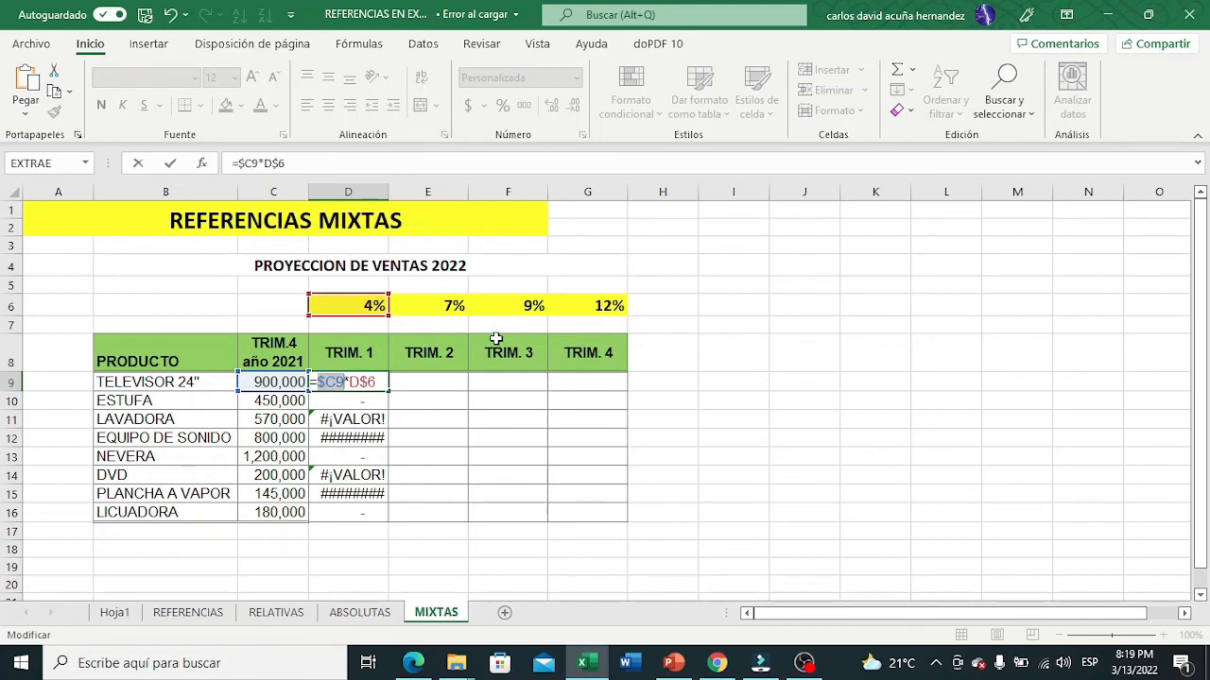
{"action": "key", "text": "ctrl+Return"}
{"action": "left_click_drag", "start_coordinate": [389, 390], "coordinate": [605, 519]}
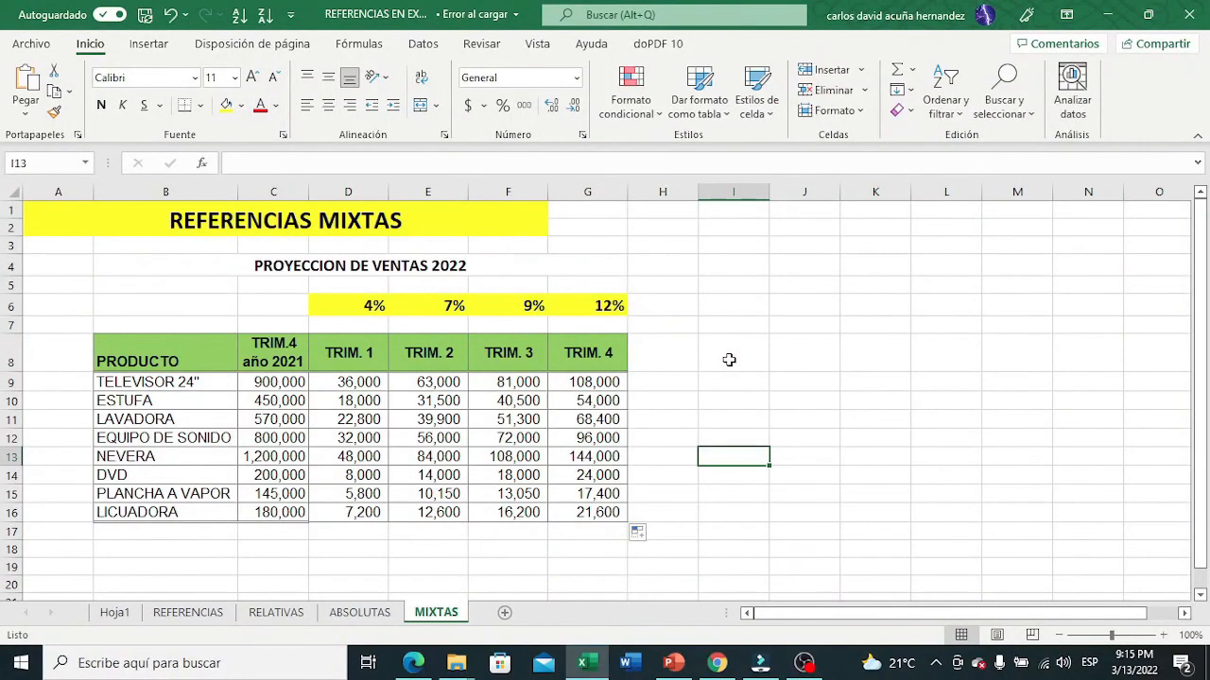